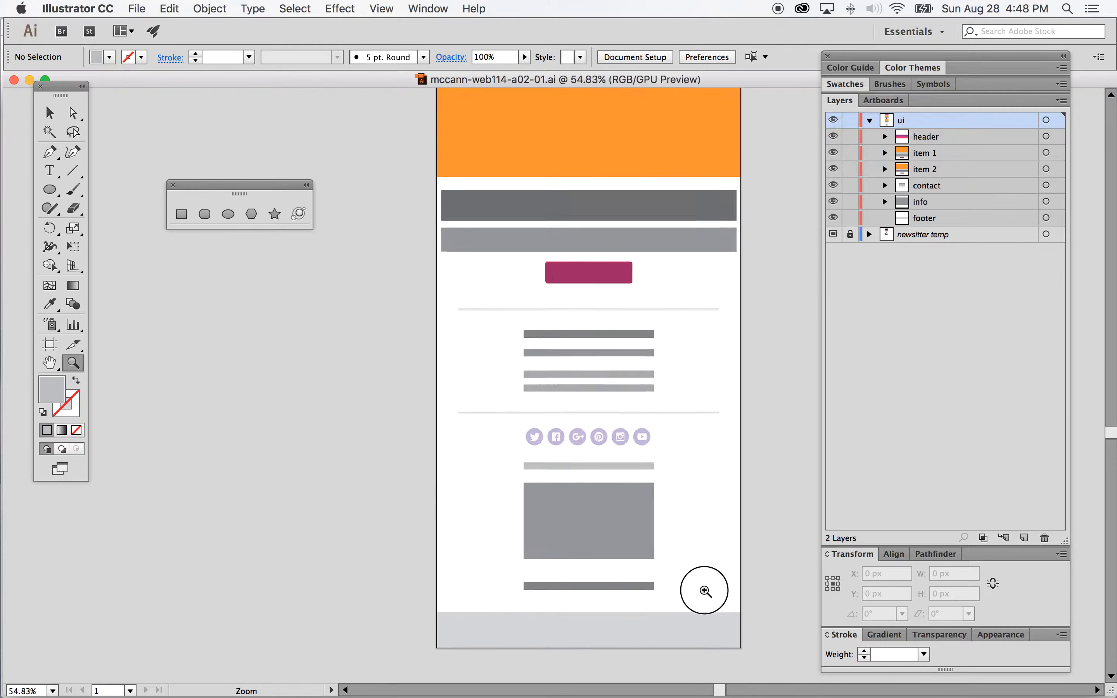
Activate the Ellipse tool and set the fill to a blue swatch for work on the social icon row.
left_click_drag(534, 434, 645, 535)
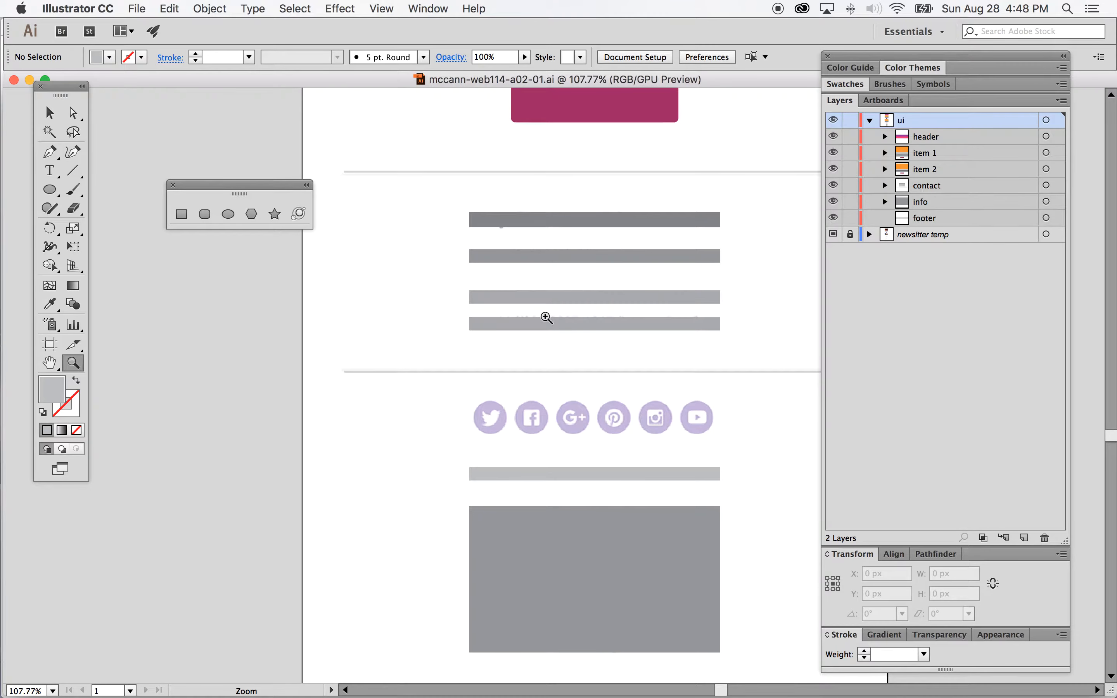
left_click(228, 214)
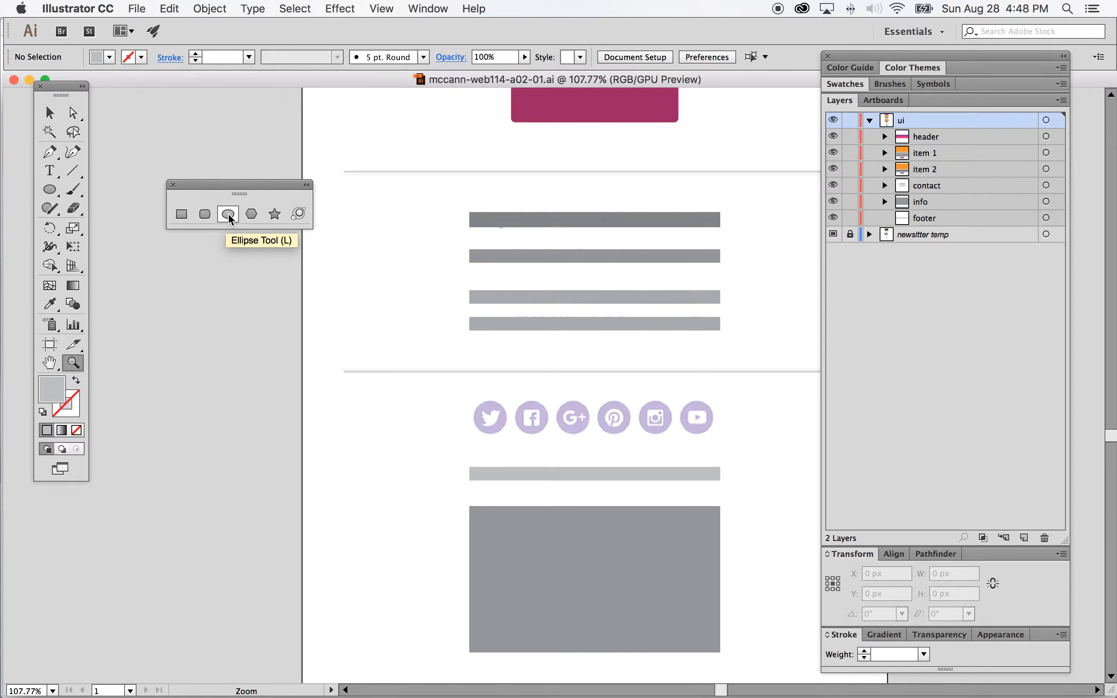
left_click(228, 214)
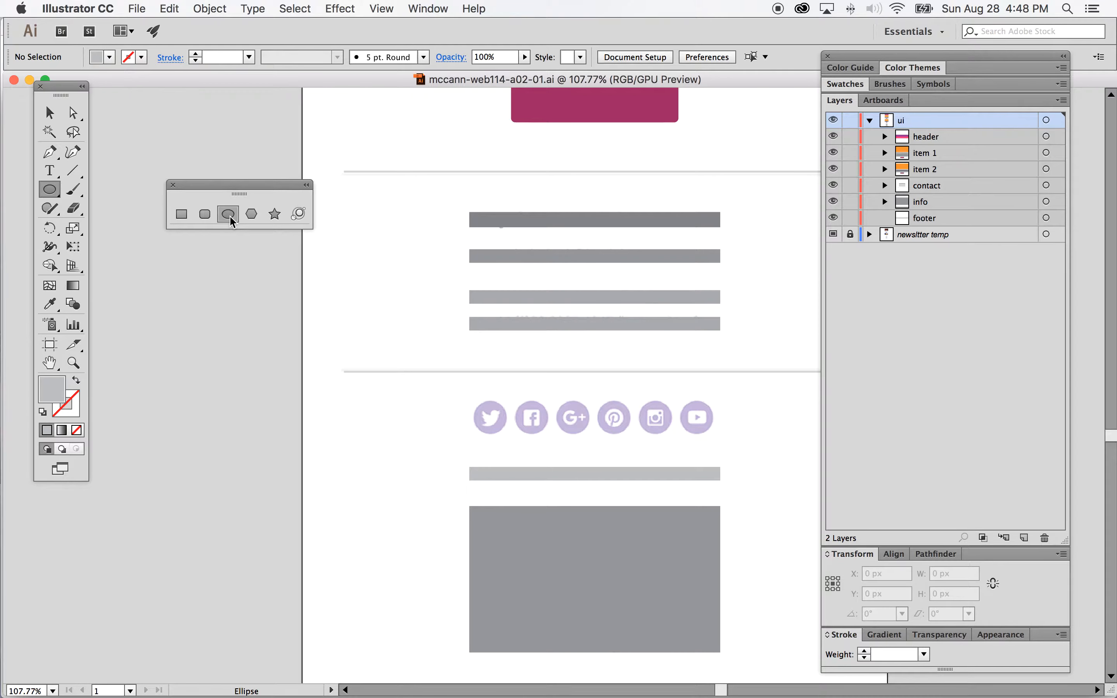
left_click(111, 55)
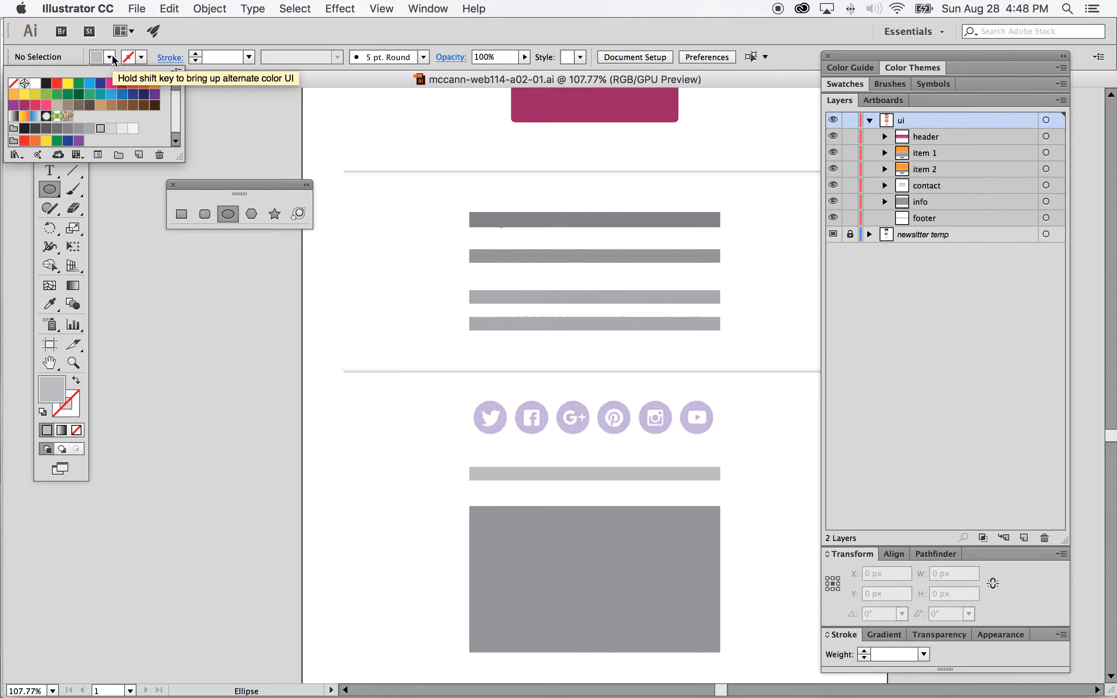
left_click(122, 96)
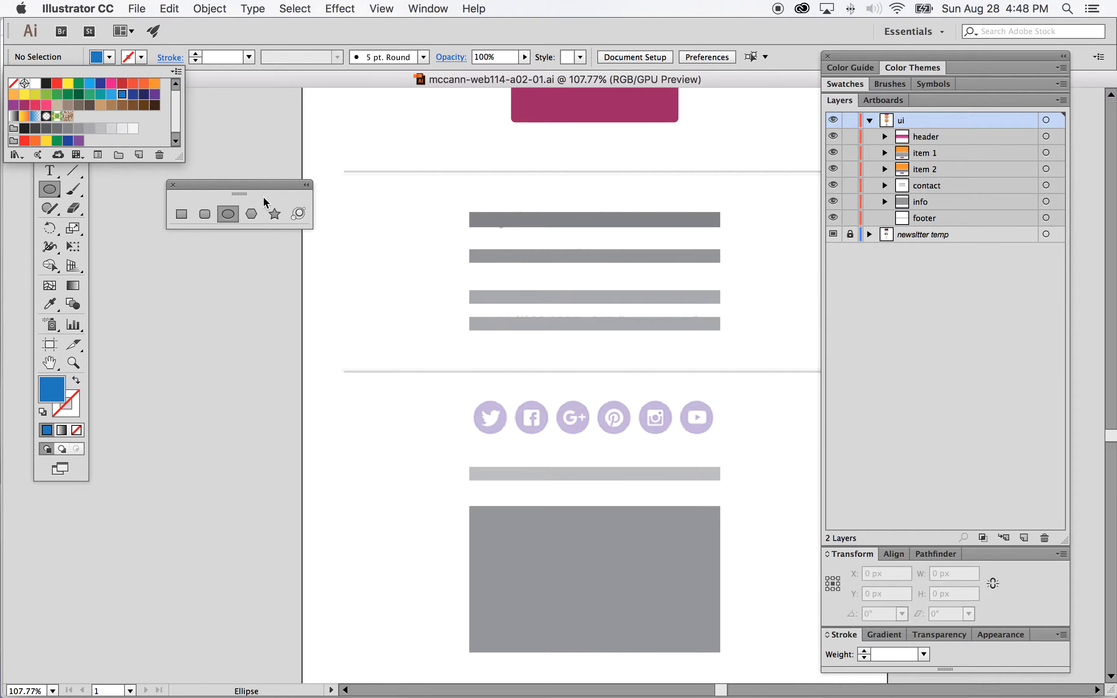
left_click(266, 185)
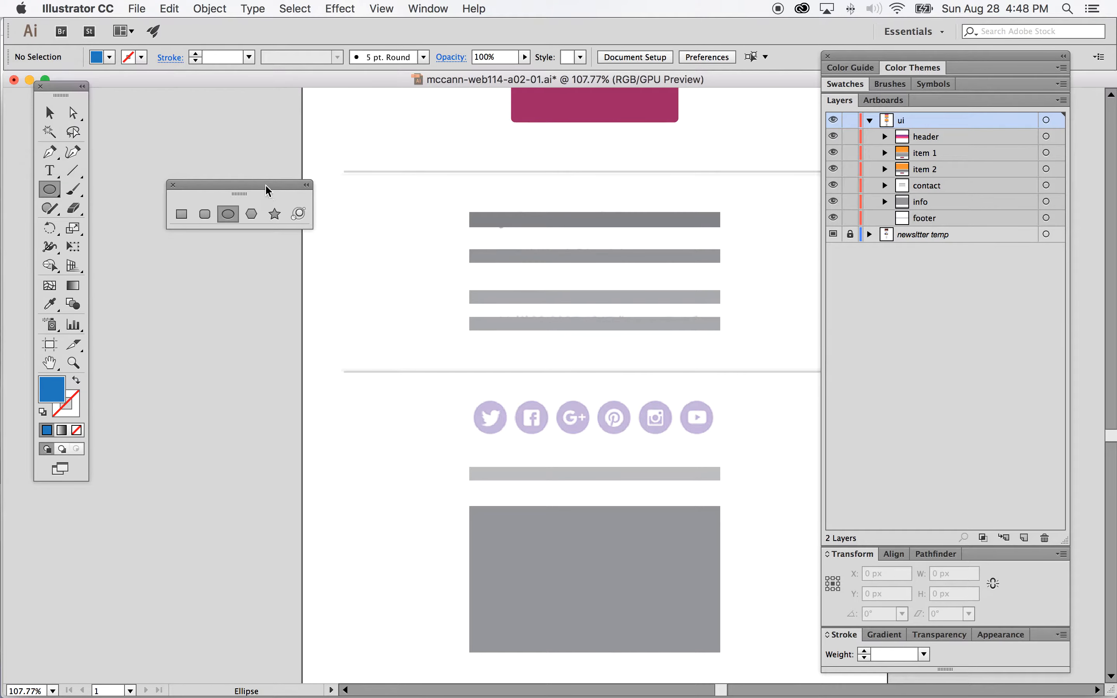
Create a 40 by 40 px circle over the Twitter icon, with width and height constrained.
left_click(476, 401)
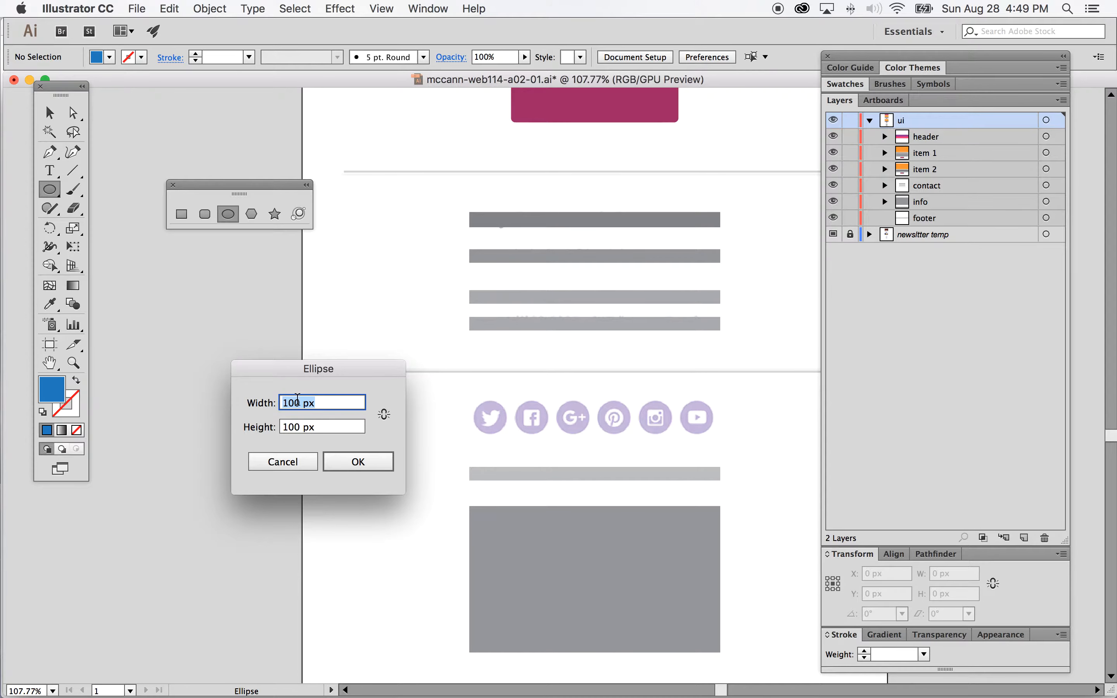
left_click(386, 415)
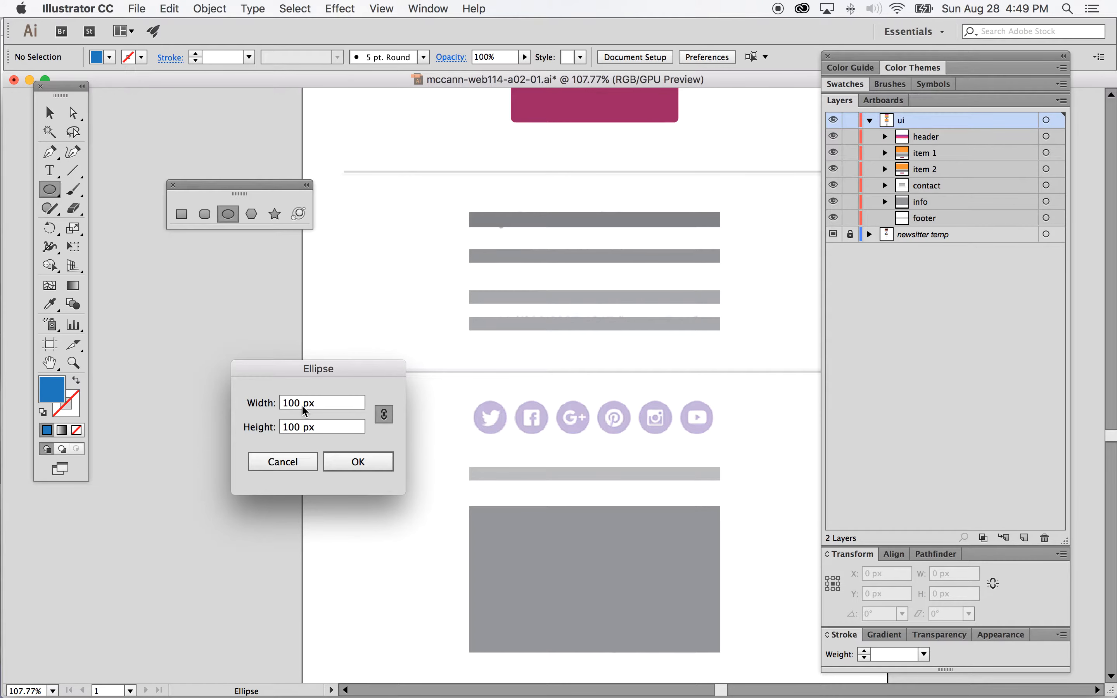
left_click_drag(292, 402, 279, 409)
type("4")
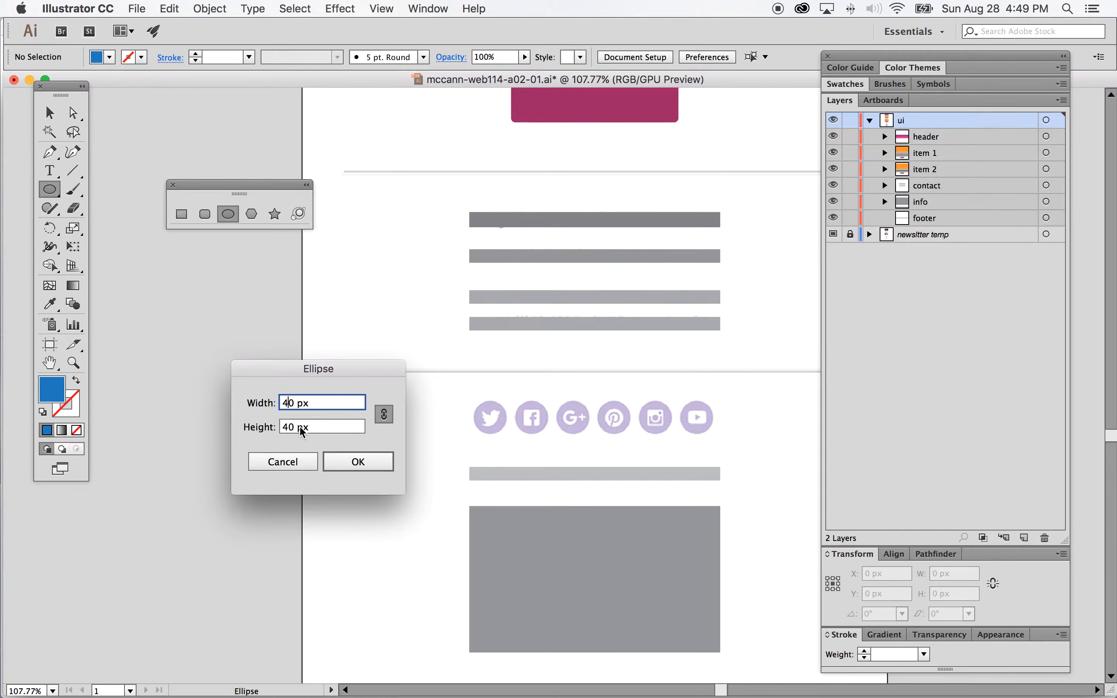
left_click(357, 461)
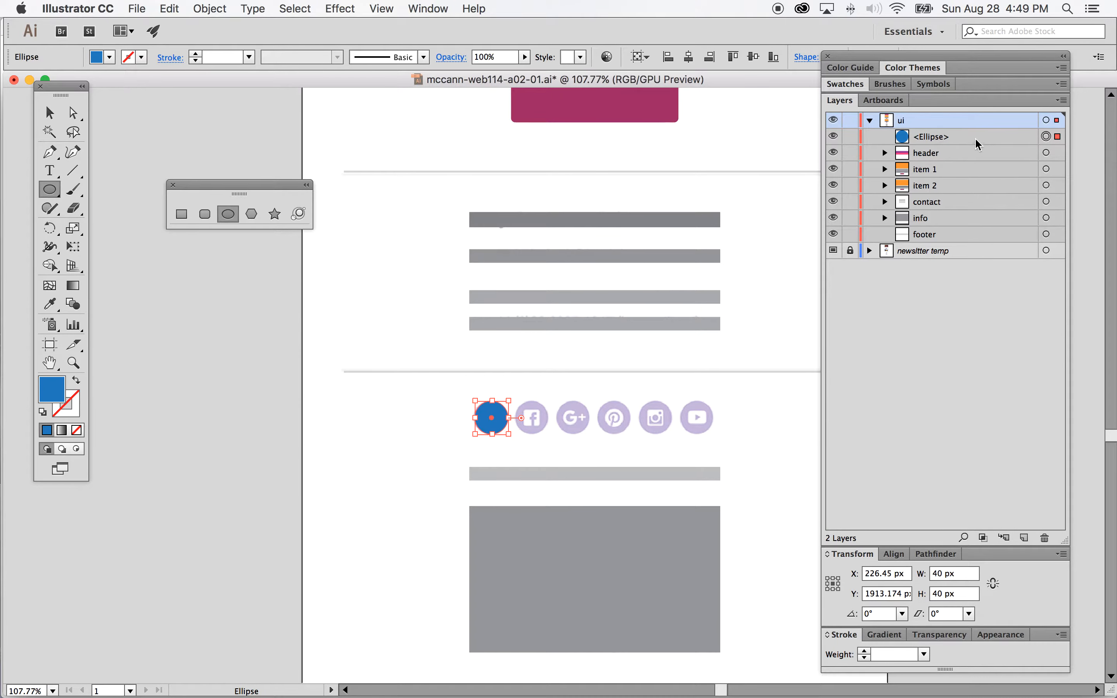
Rename the new ellipse as icon1 and place it between contact and info in the ui layer.
double_click(936, 137)
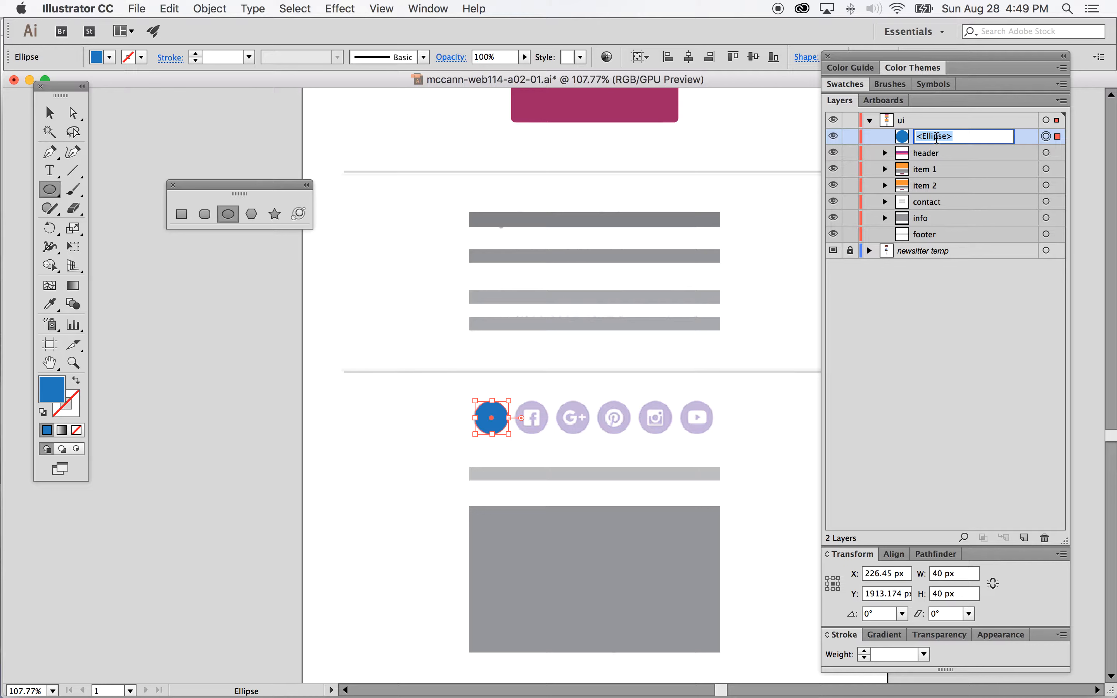
type("so")
key("Return")
left_click_drag(981, 140, 966, 210)
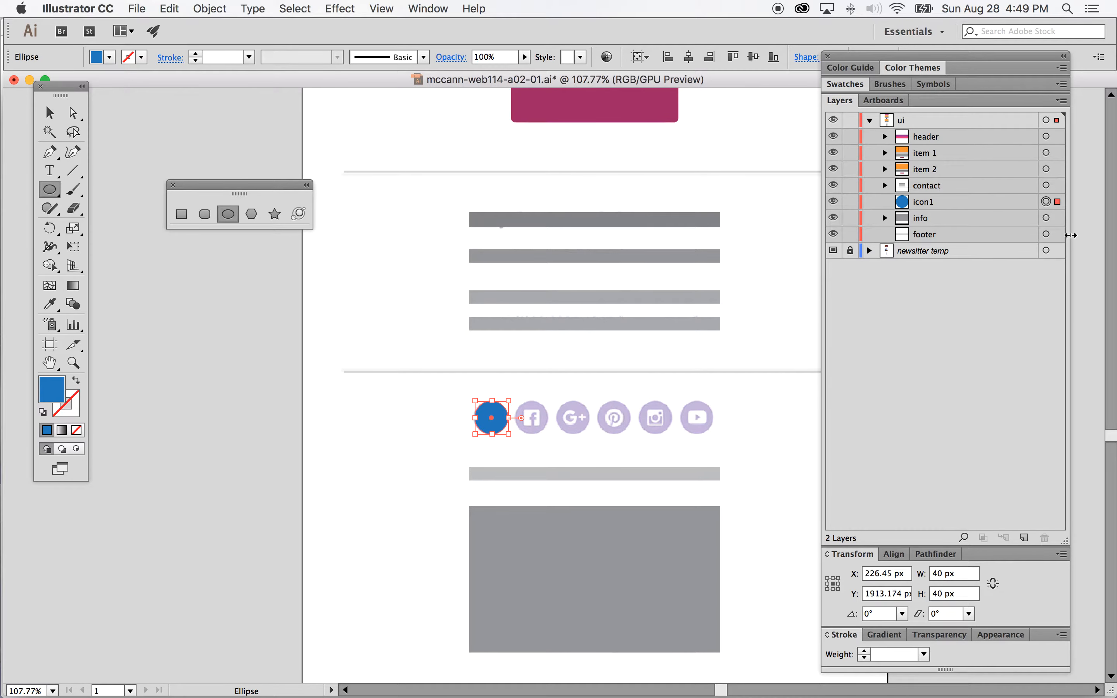
Duplicate the icon1 circle twice and place the copies over the Facebook and Google+ icons.
left_click(923, 202)
left_click(1061, 100)
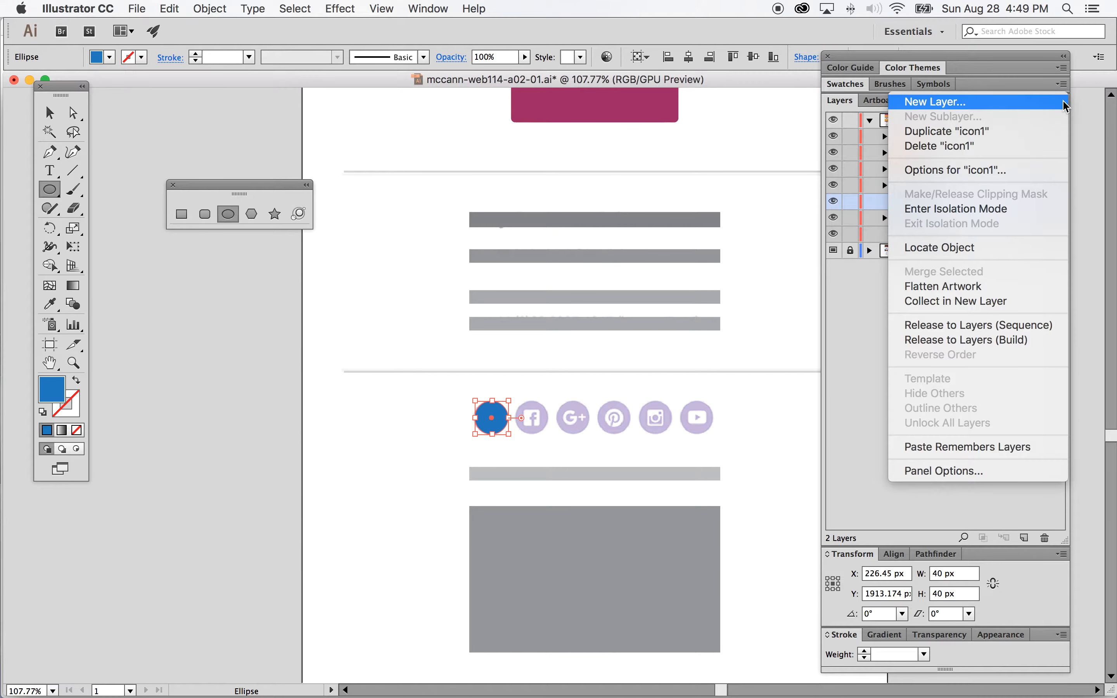
left_click(970, 134)
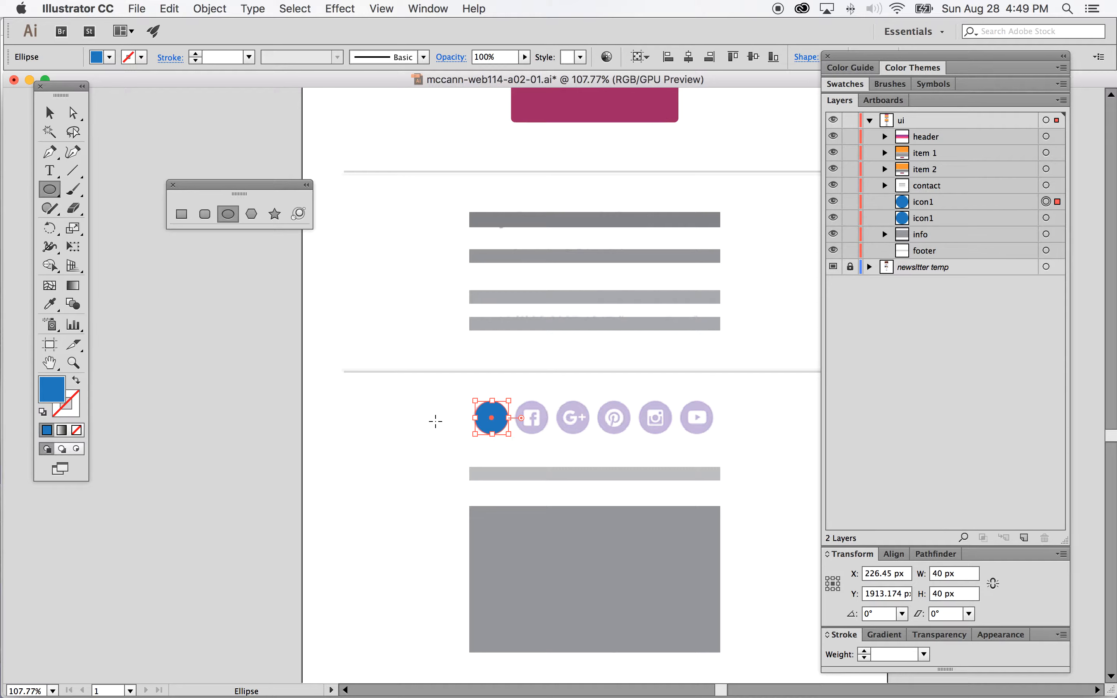
left_click(51, 114)
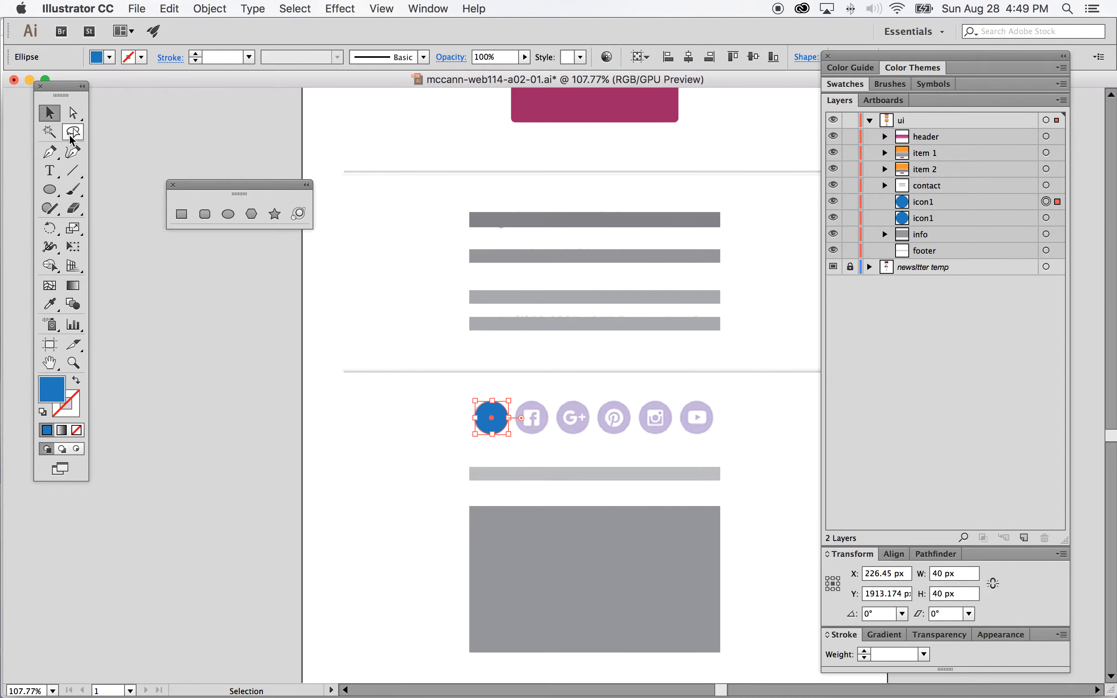
left_click_drag(497, 417, 533, 415)
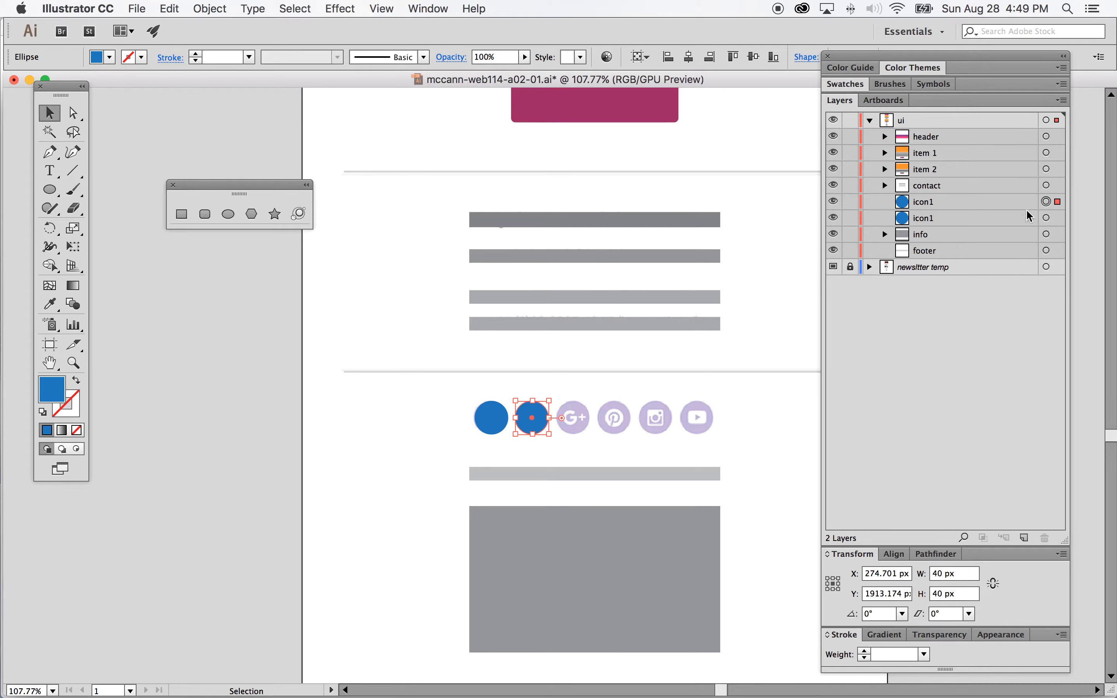
left_click_drag(974, 212, 1025, 532)
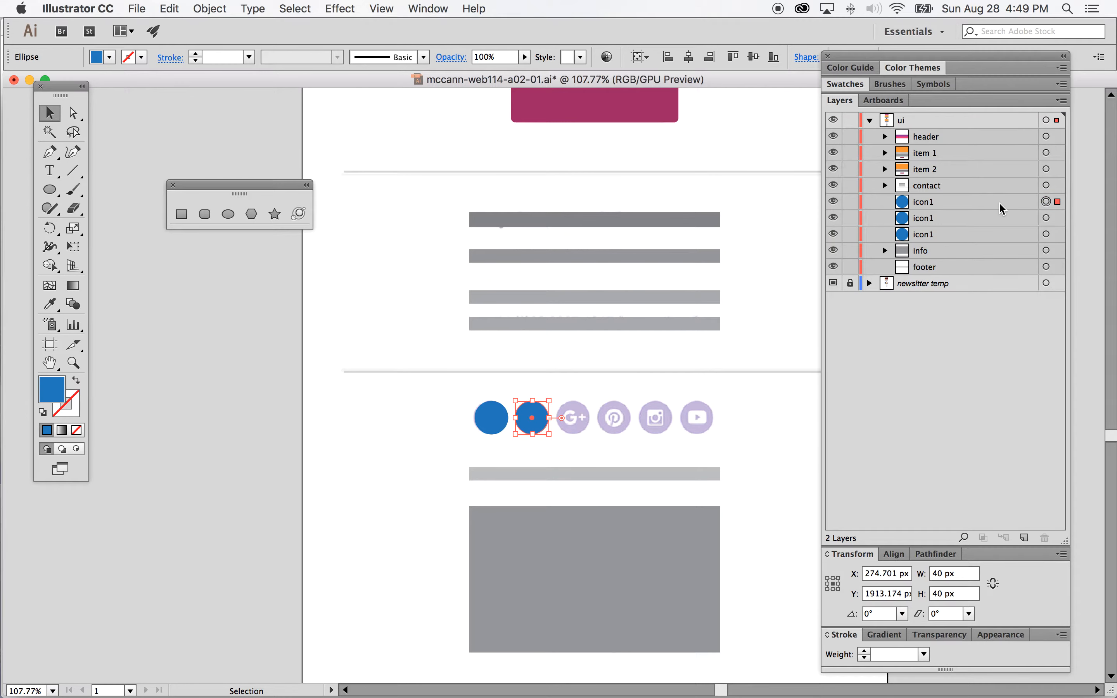
left_click_drag(538, 430, 580, 432)
Rename the two copies as icon2 and icon3, and move icon3 below the other icons in the stacking order.
double_click(929, 218)
left_click(938, 220)
left_click_drag(938, 220, 932, 220)
type("2")
double_click(935, 203)
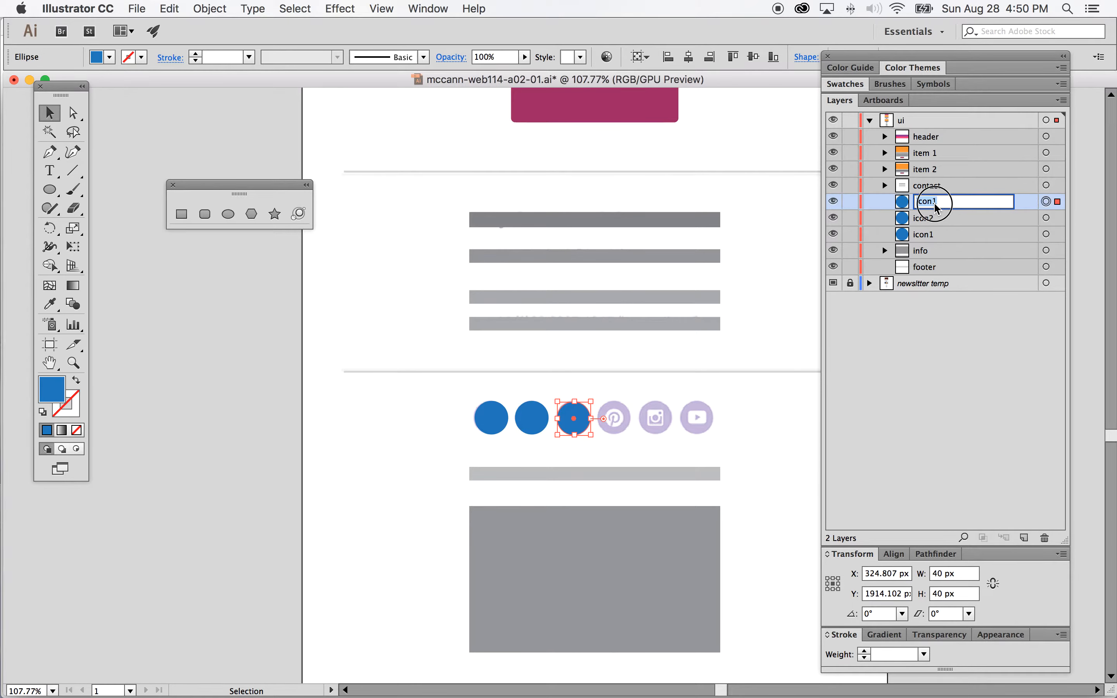
left_click(936, 202)
left_click_drag(937, 202, 952, 242)
type("3")
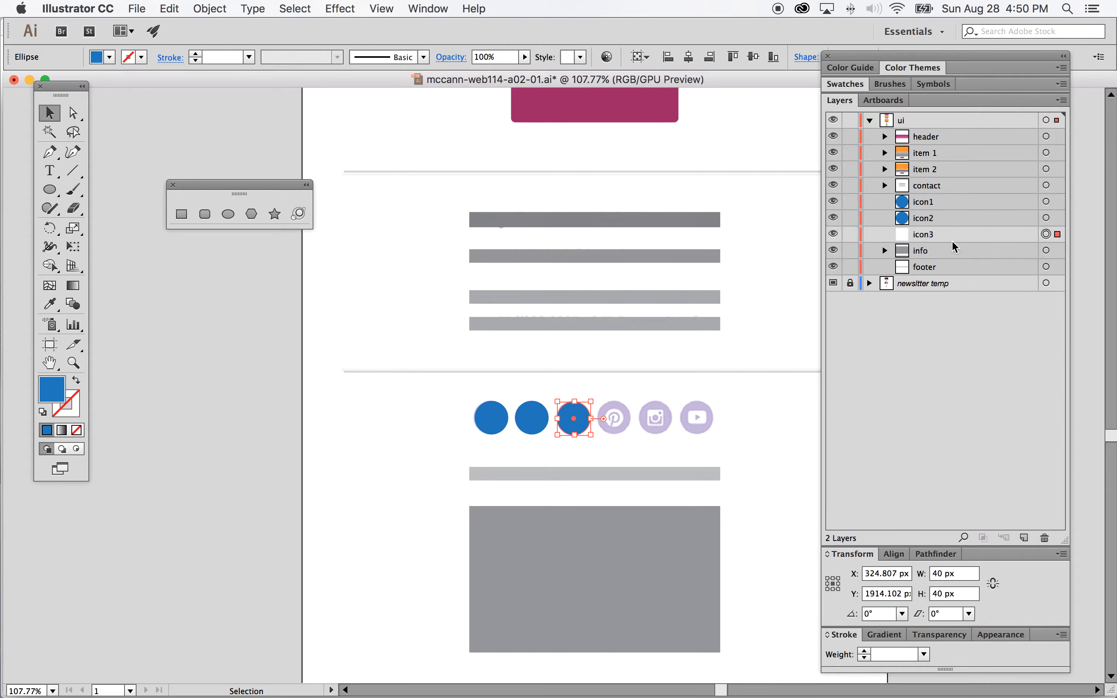
Duplicate the icon1, icon2 and icon3 circles together.
left_click(1046, 202)
left_click(993, 201)
left_click(983, 218, "shift")
left_click(974, 236, "shift")
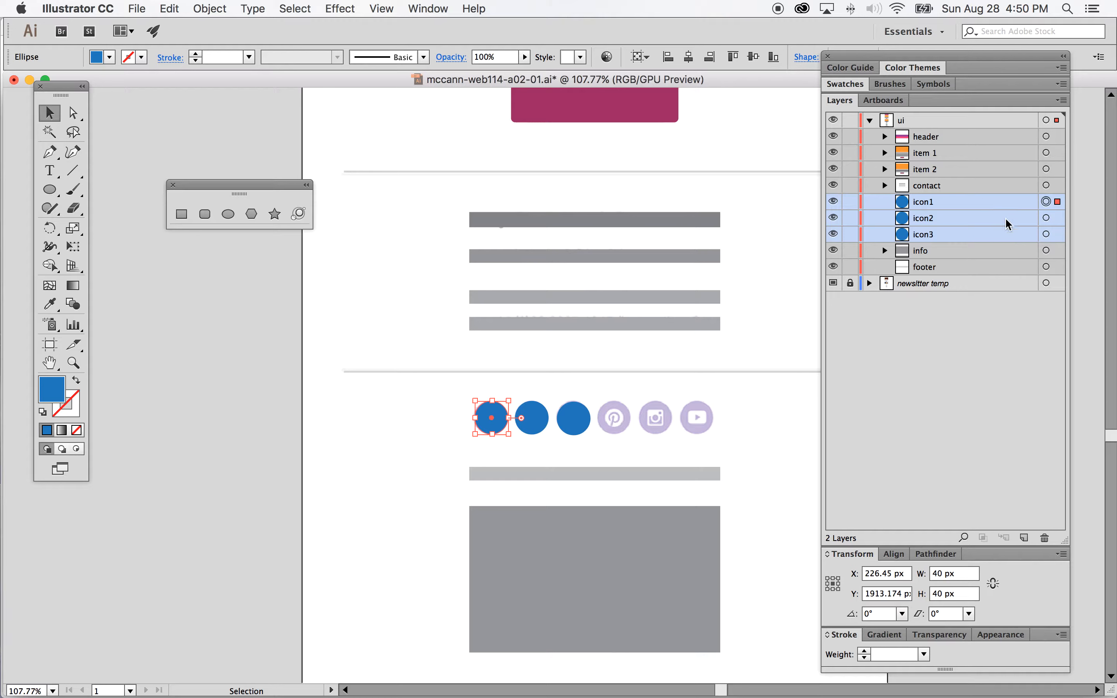
left_click_drag(981, 235, 1024, 538)
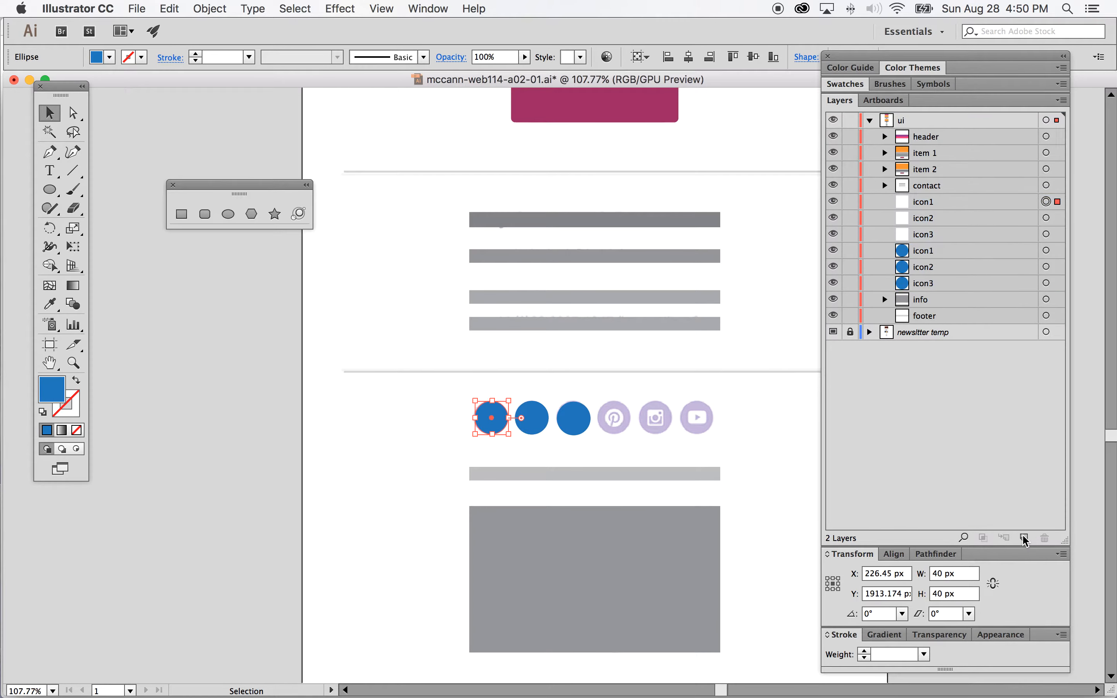
Move the upper set of three circles over the Pinterest, Instagram and YouTube icons, and reorder it below the other set.
left_click(986, 203)
left_click(980, 219, "shift")
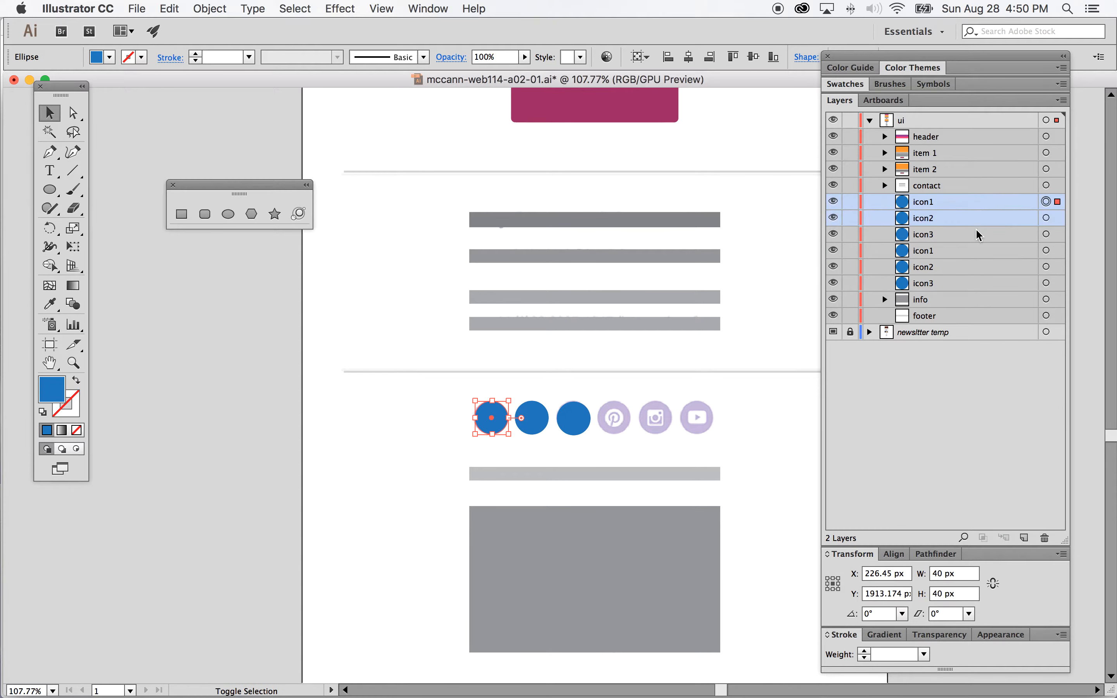
left_click(979, 235, "shift")
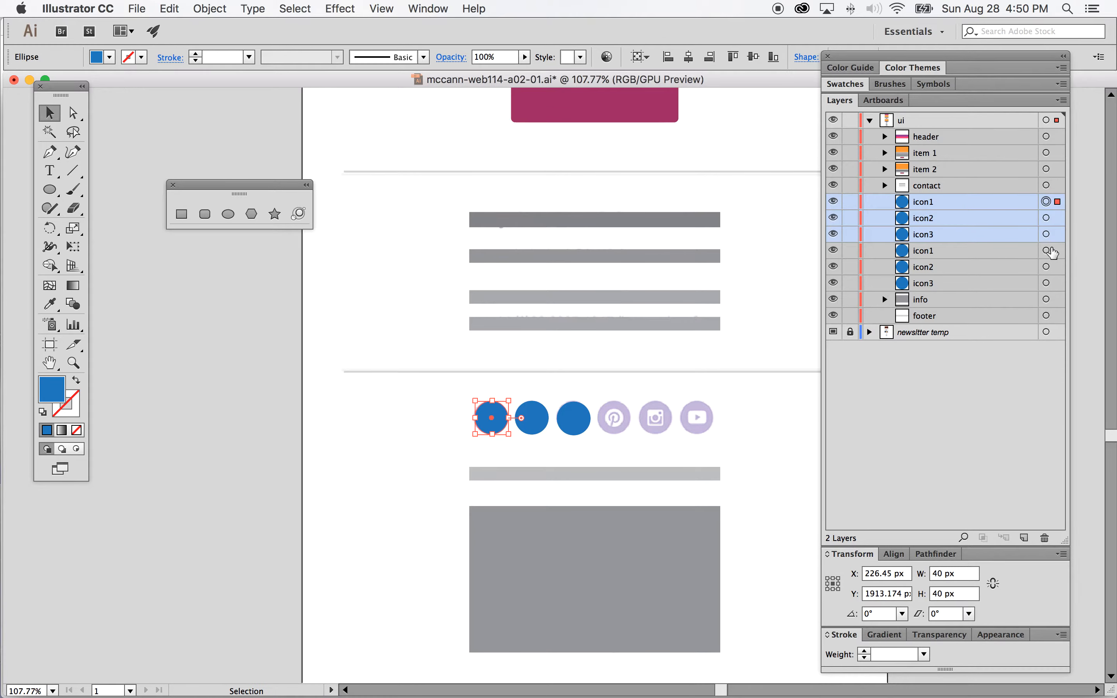
left_click_drag(531, 427, 600, 427)
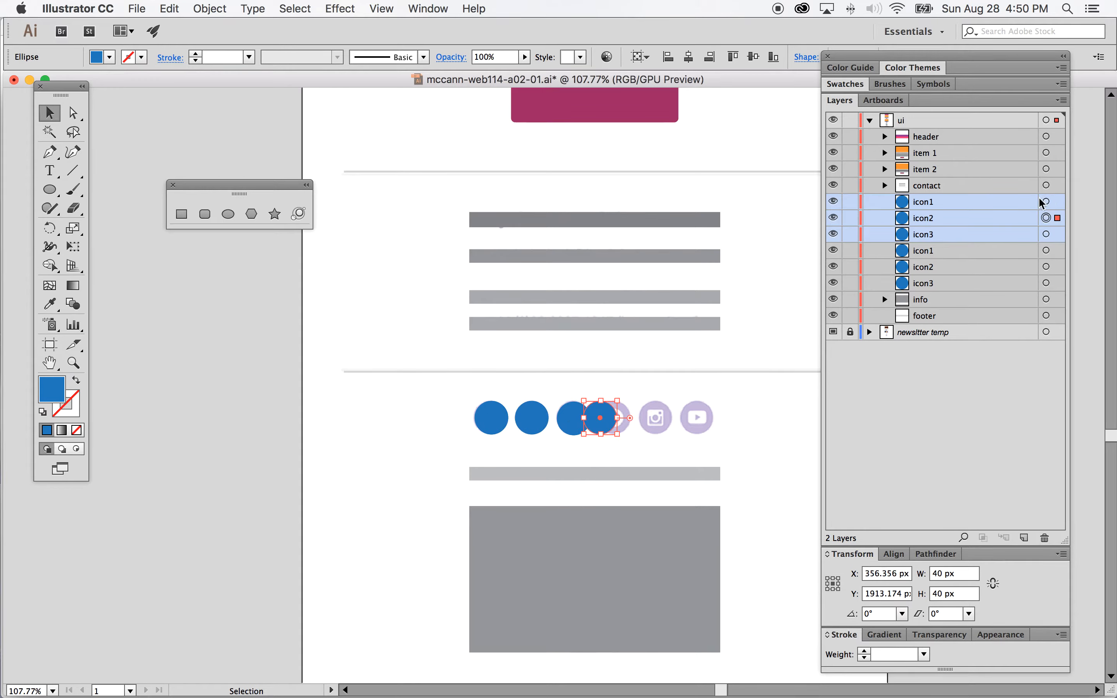
key("super+z")
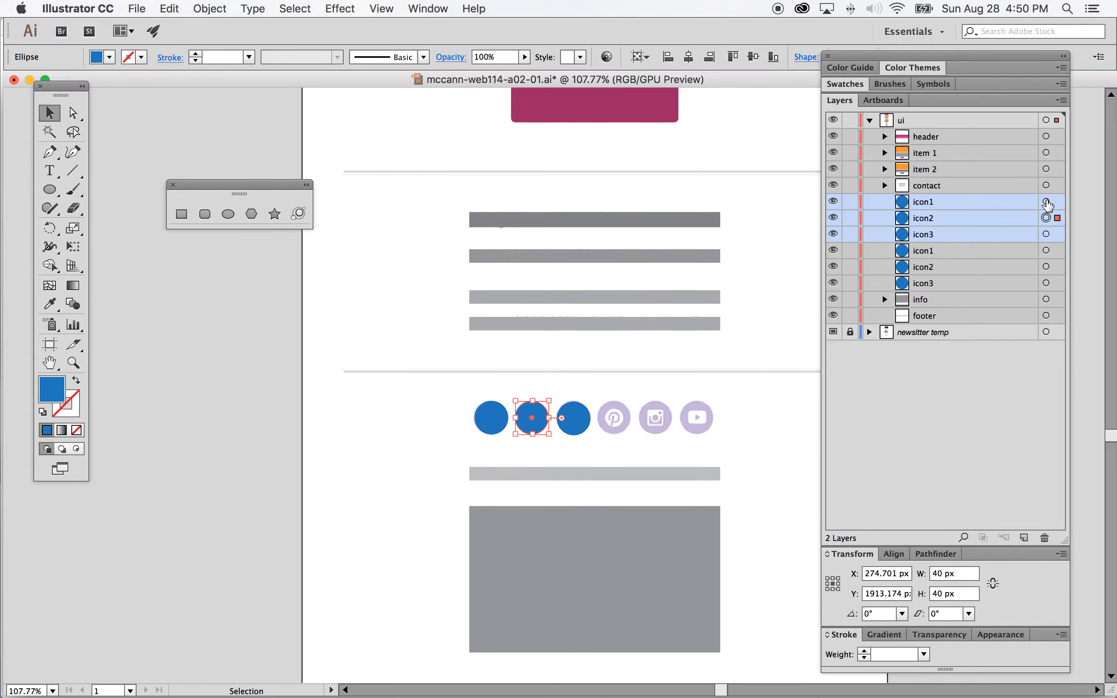
left_click(1046, 202)
left_click(1046, 218, "shift")
left_click(1046, 234, "shift")
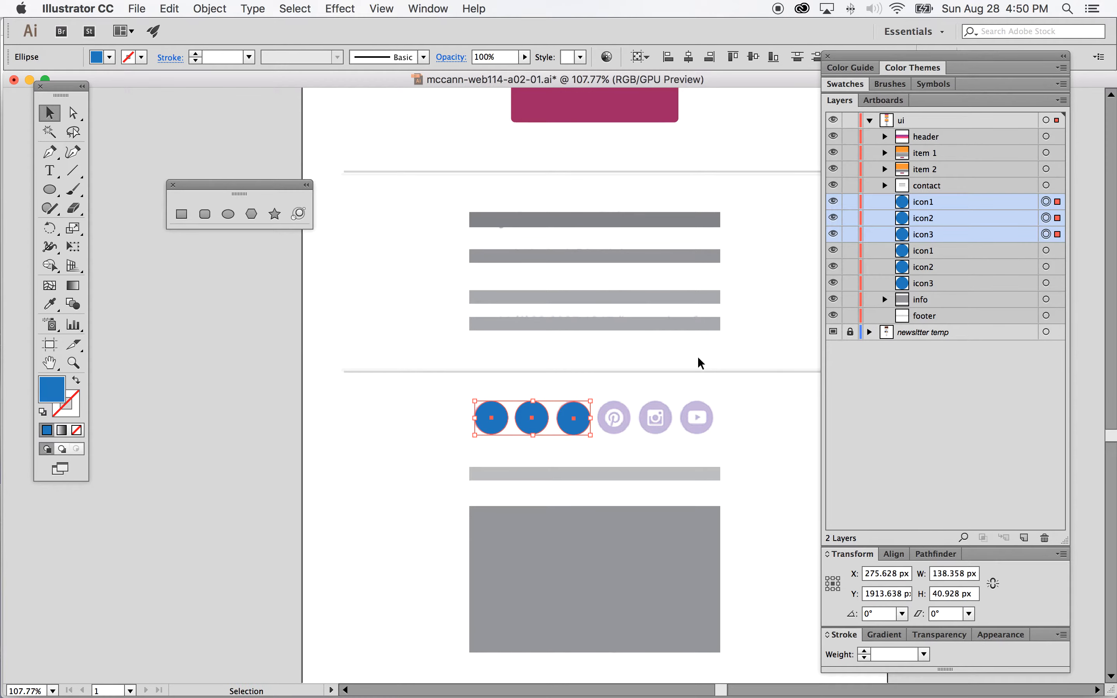
left_click_drag(545, 429, 665, 431)
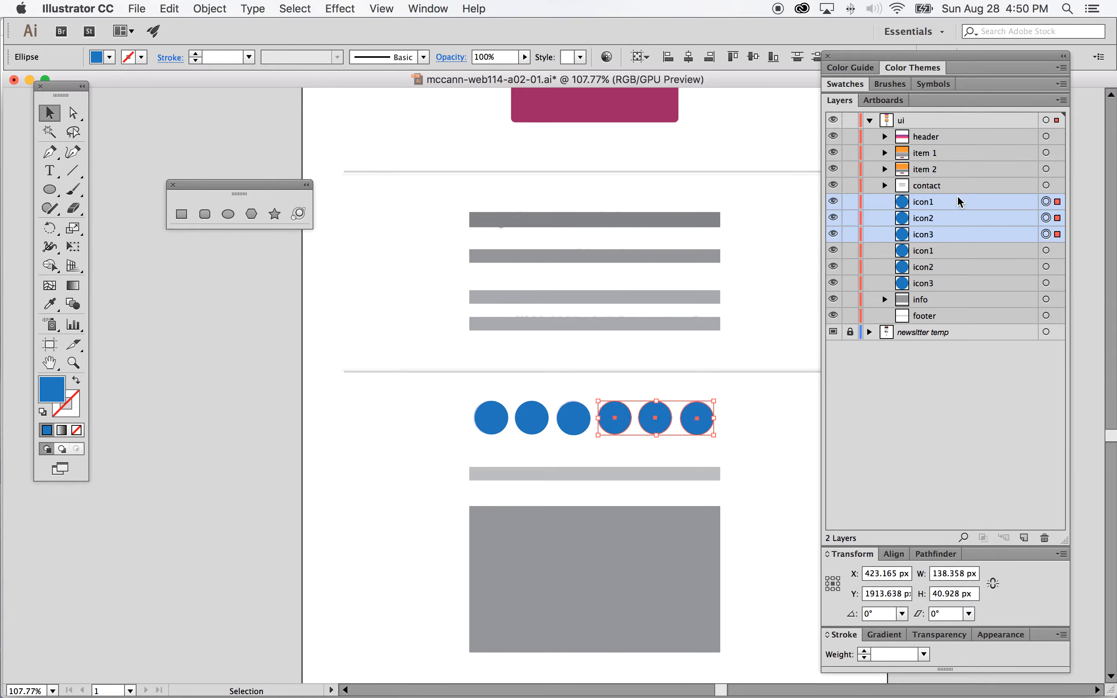
left_click_drag(961, 233, 959, 291)
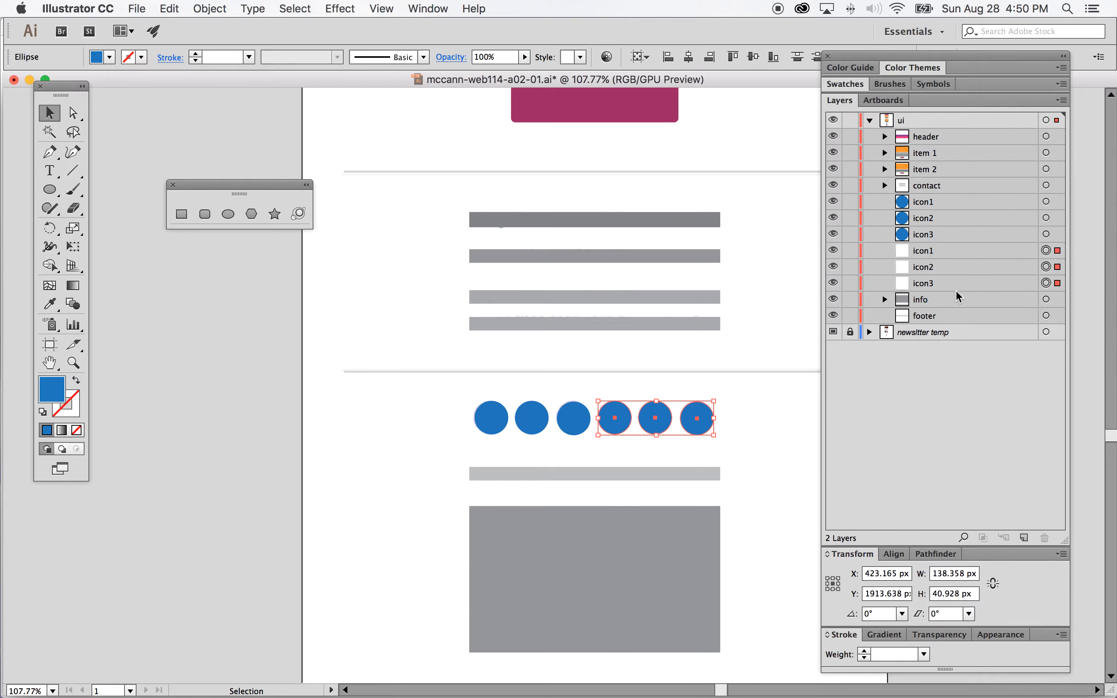
Rename the lower three icon objects as icon4, icon5 and icon6.
double_click(937, 250)
left_click(939, 251)
left_click_drag(939, 250, 932, 250)
left_click(942, 250)
key("BackSpace")
type("4")
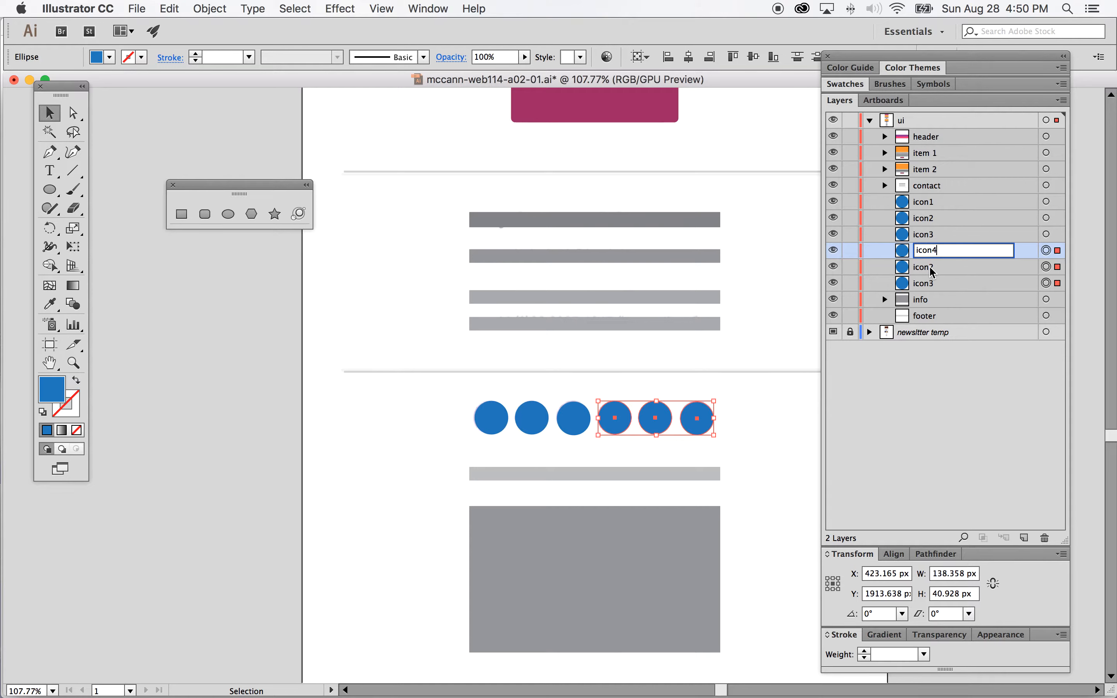
double_click(932, 267)
left_click(938, 269)
left_click_drag(939, 267, 933, 283)
type("5")
double_click(932, 283)
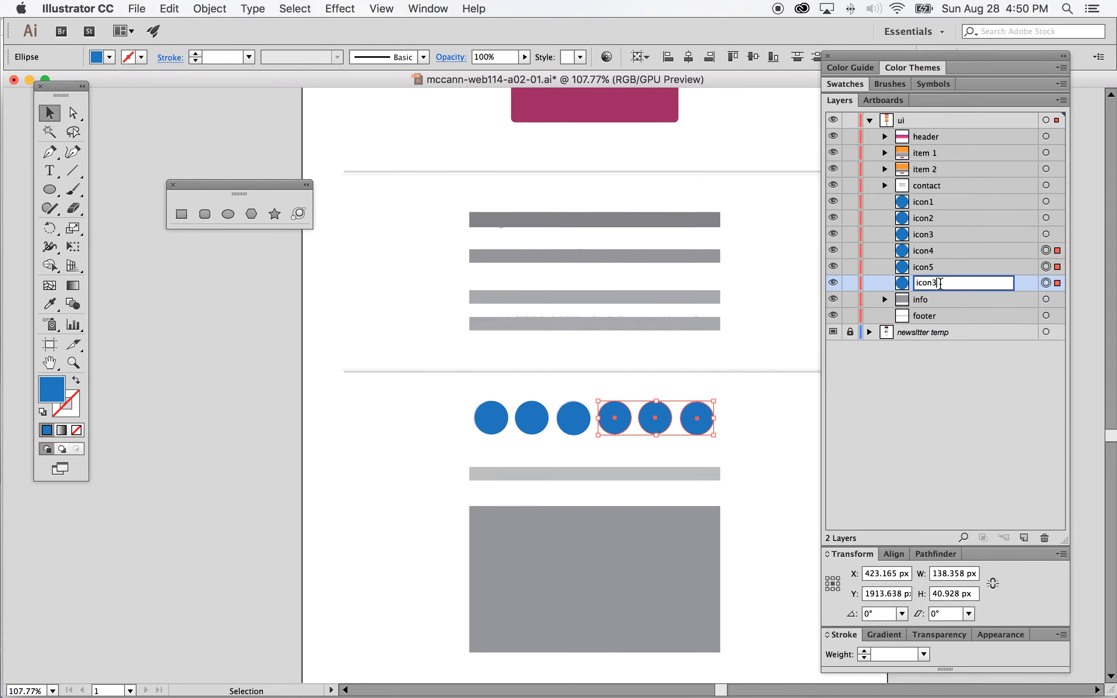
type("6")
left_click(1004, 252)
Align the six circles icon1 through icon6 by their top edges, keeping all the alignment options in view.
left_click(1046, 201)
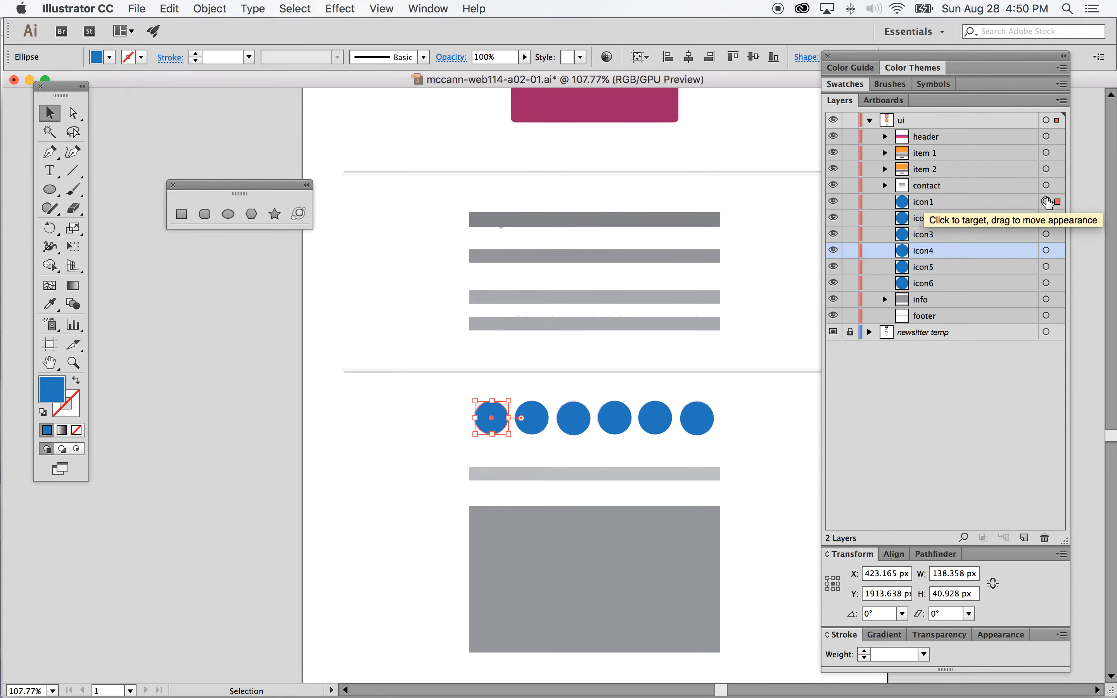
left_click(1047, 218, "shift")
left_click(1046, 234, "shift")
left_click(1046, 250, "shift")
left_click(1046, 267, "shift")
left_click(1047, 283, "shift")
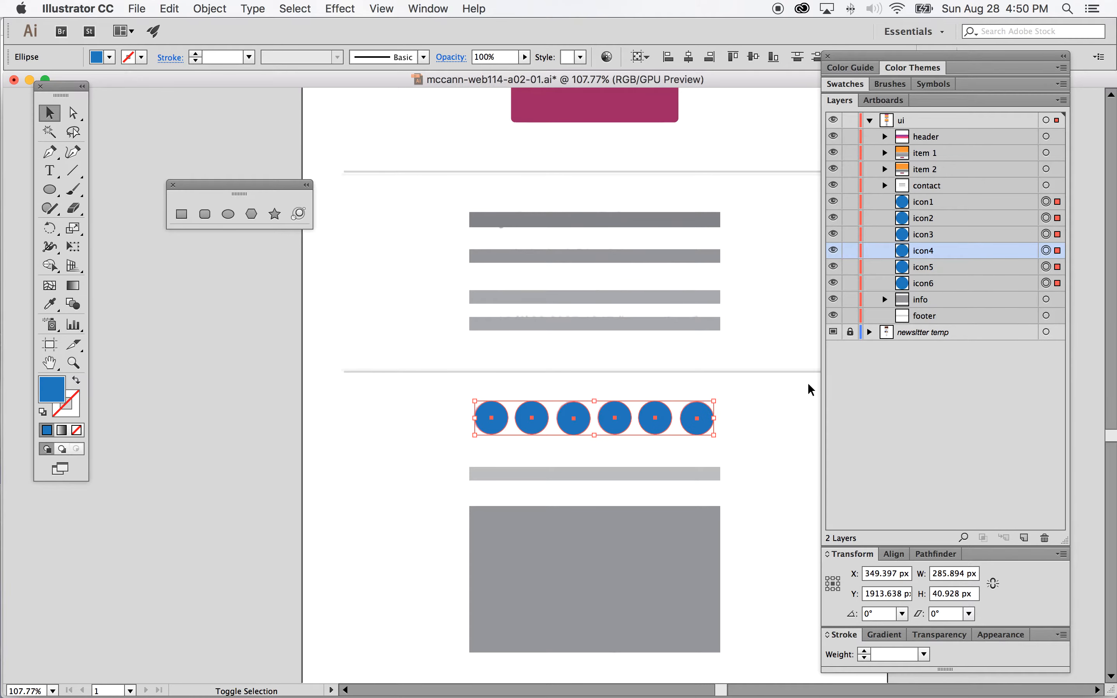
left_click(894, 555)
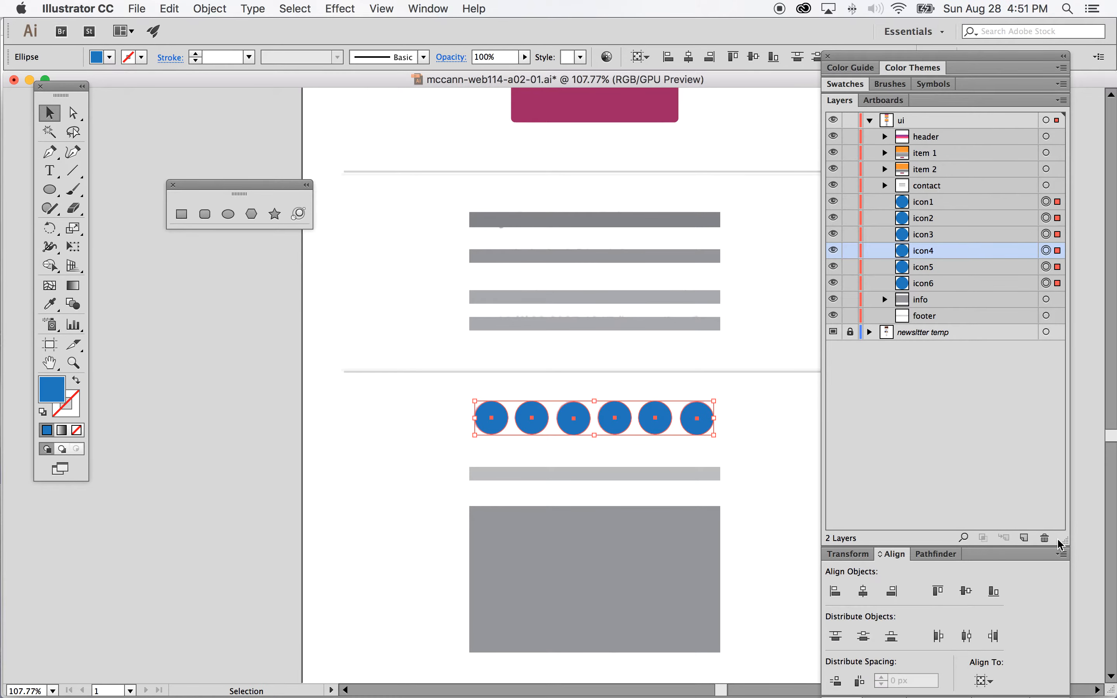
left_click_drag(1065, 539, 1059, 441)
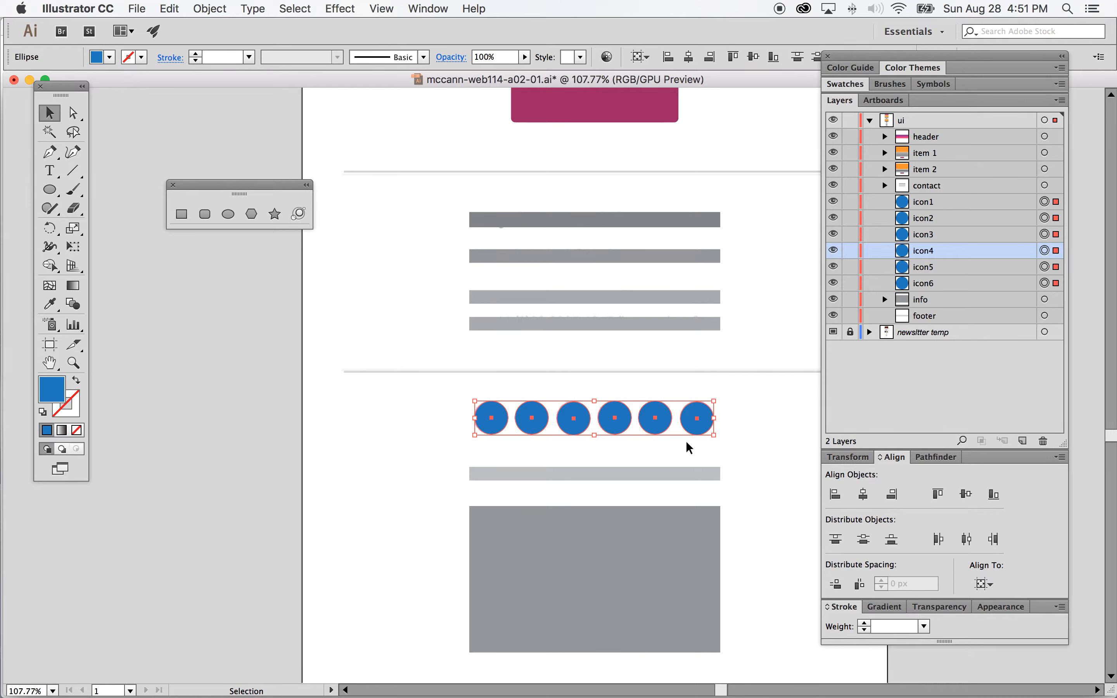
left_click(937, 495)
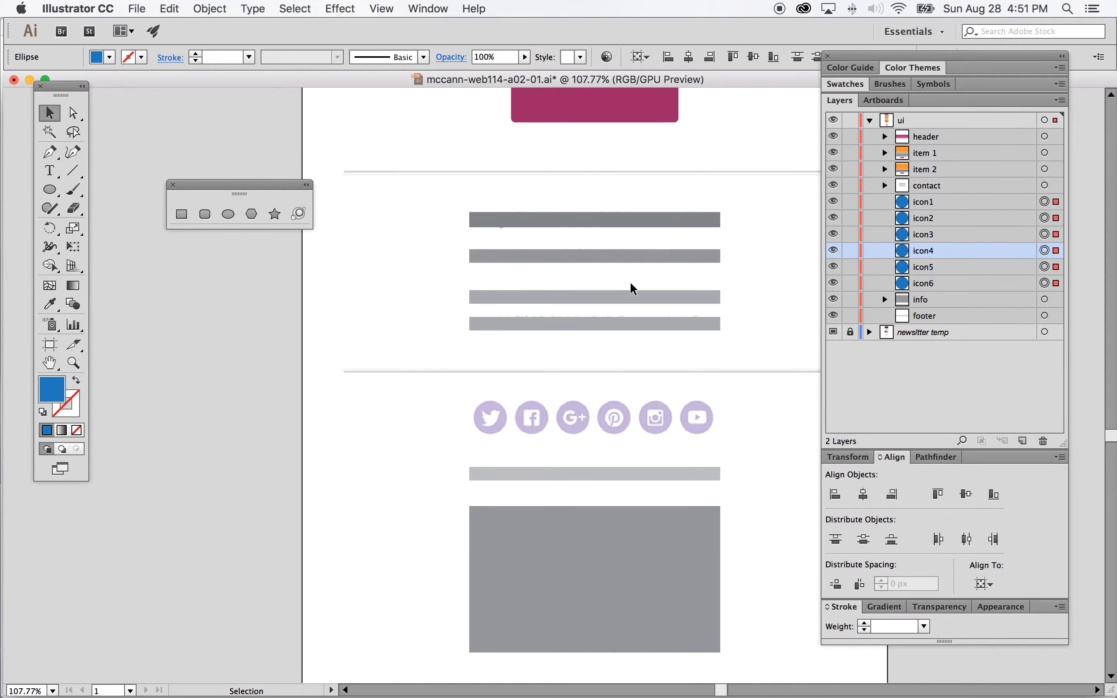
Undo the last alignment of the six circles and set the alignment reference to Align to Selection.
left_click(169, 9)
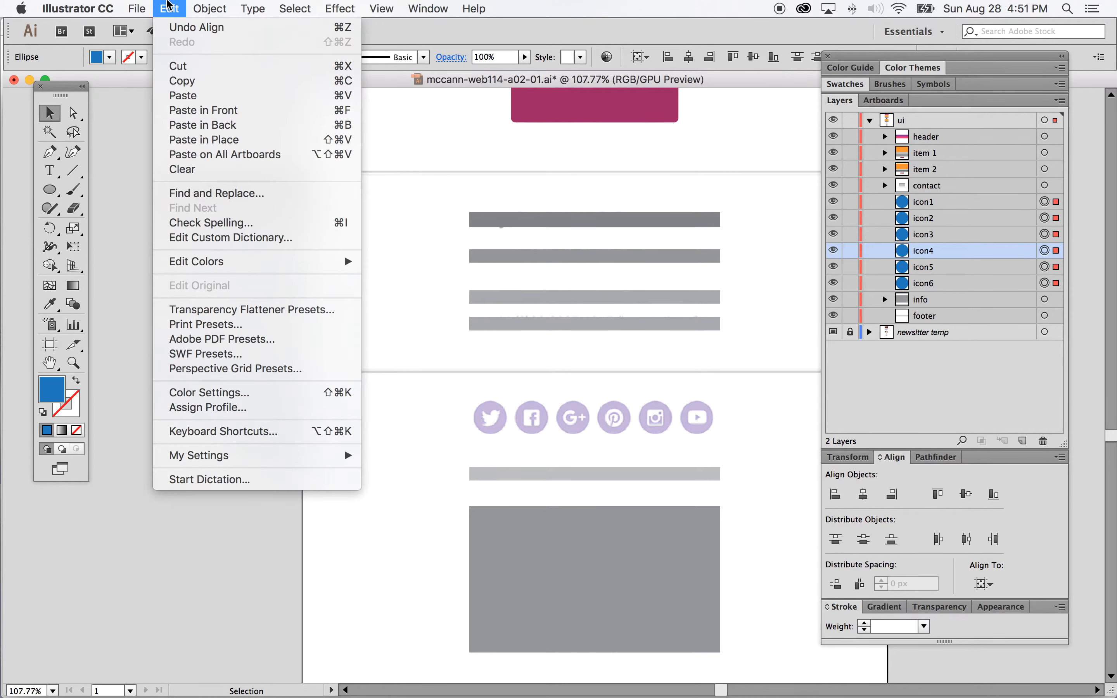
left_click(178, 28)
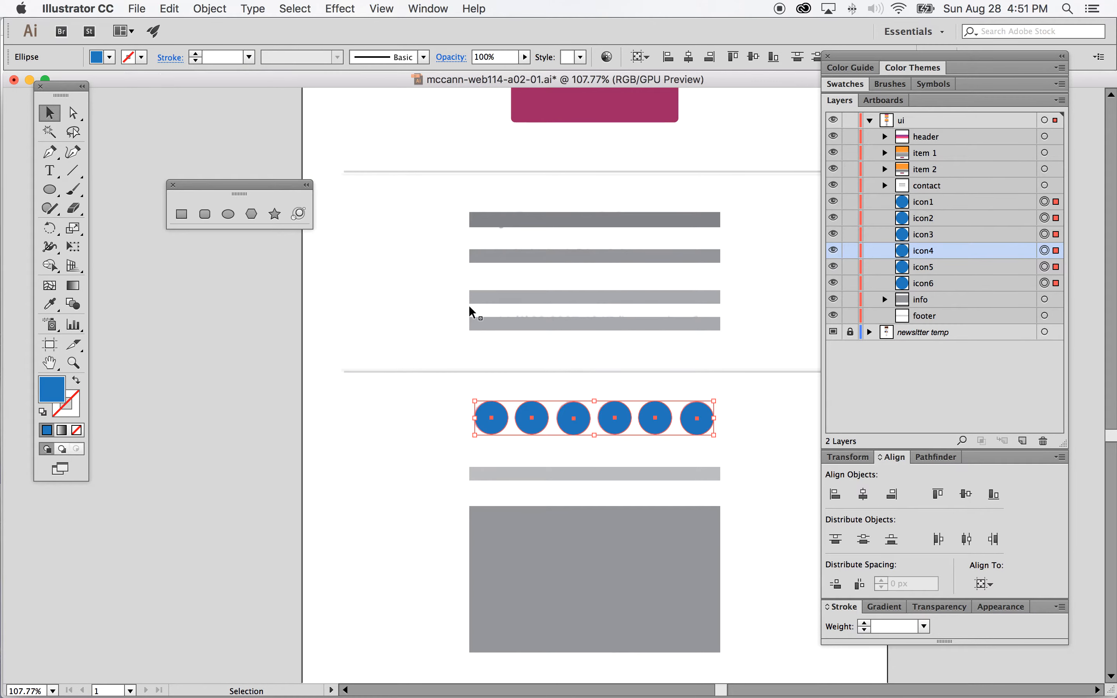
left_click(984, 584)
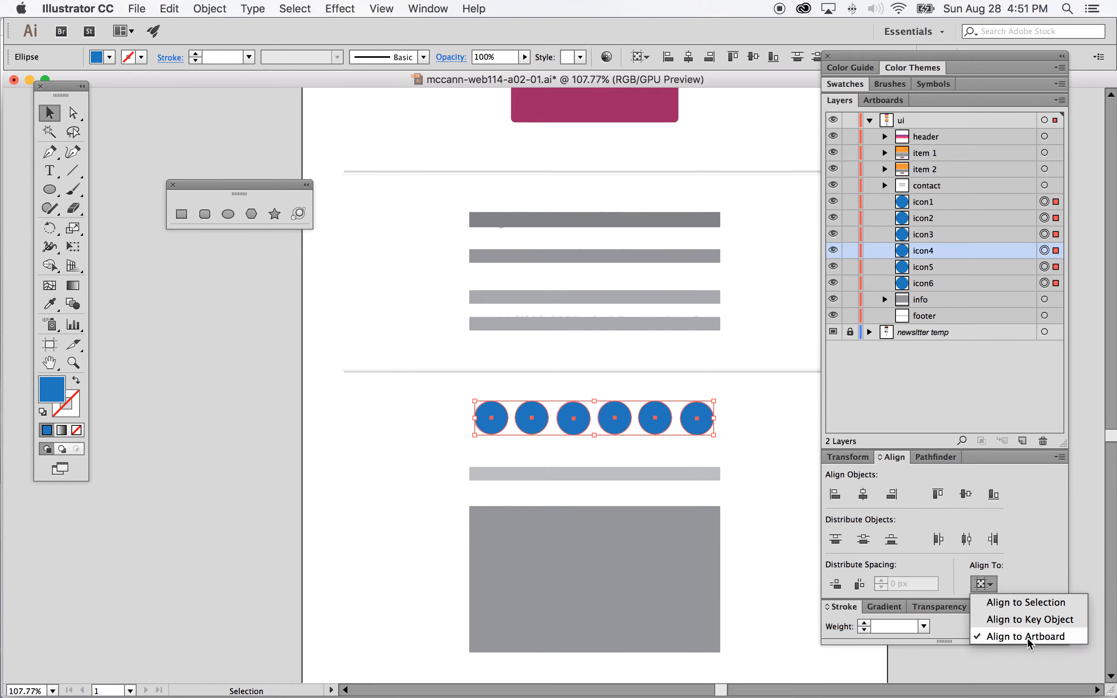
left_click(1023, 608)
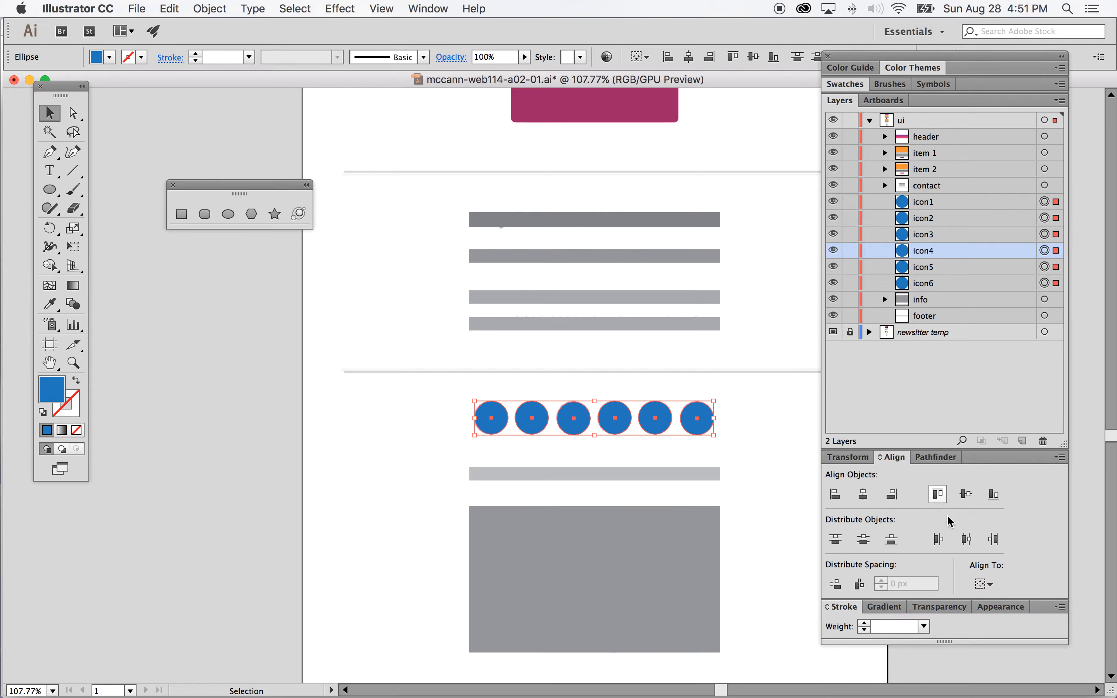
Align the six selected circles by their top edges and distribute them horizontally by their left edges, relative to the selection.
left_click(993, 588)
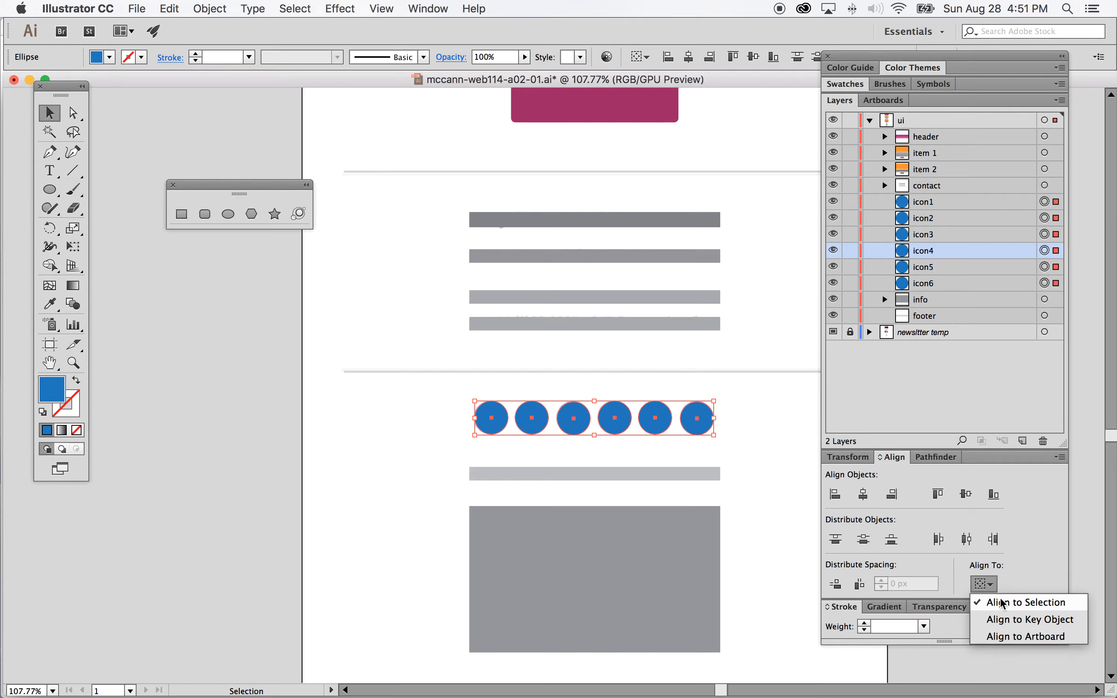
left_click(1000, 601)
left_click(942, 500)
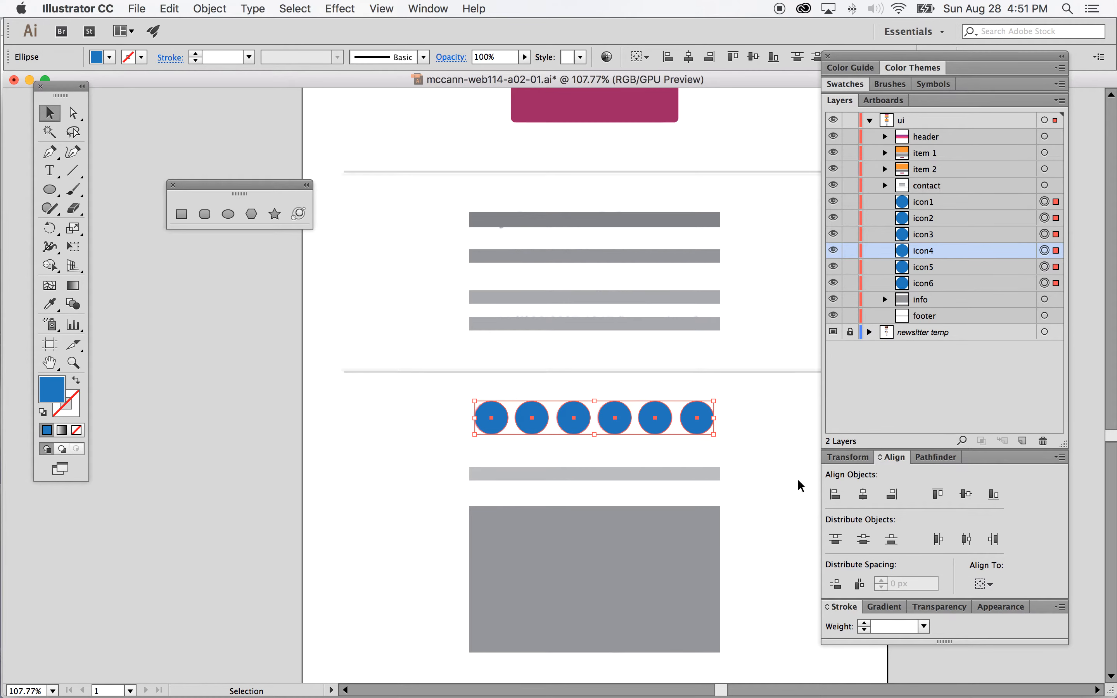
left_click(938, 540)
Group the six icon circles, name the group social, and clear the selection.
left_click(219, 8)
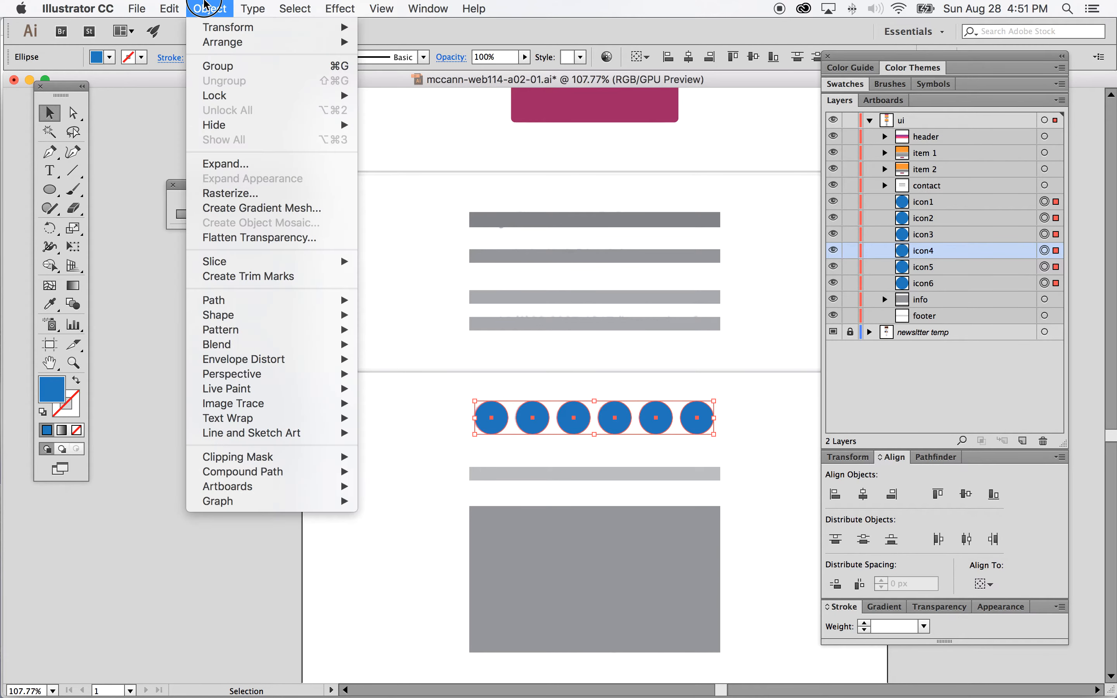
left_click(221, 67)
double_click(931, 202)
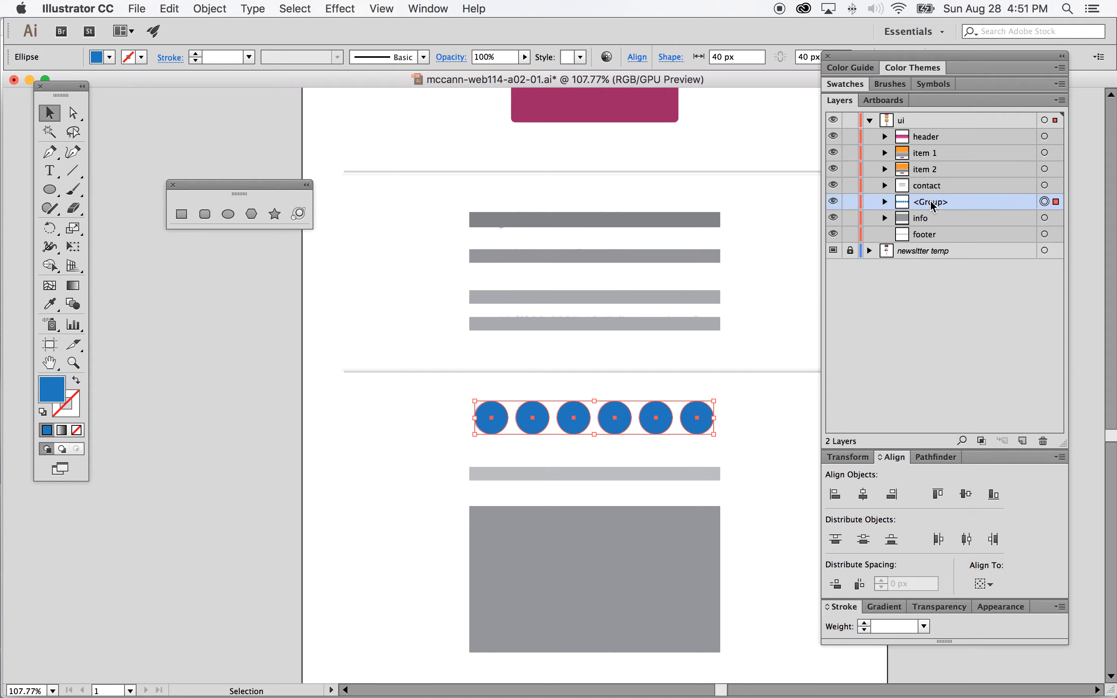
type("social")
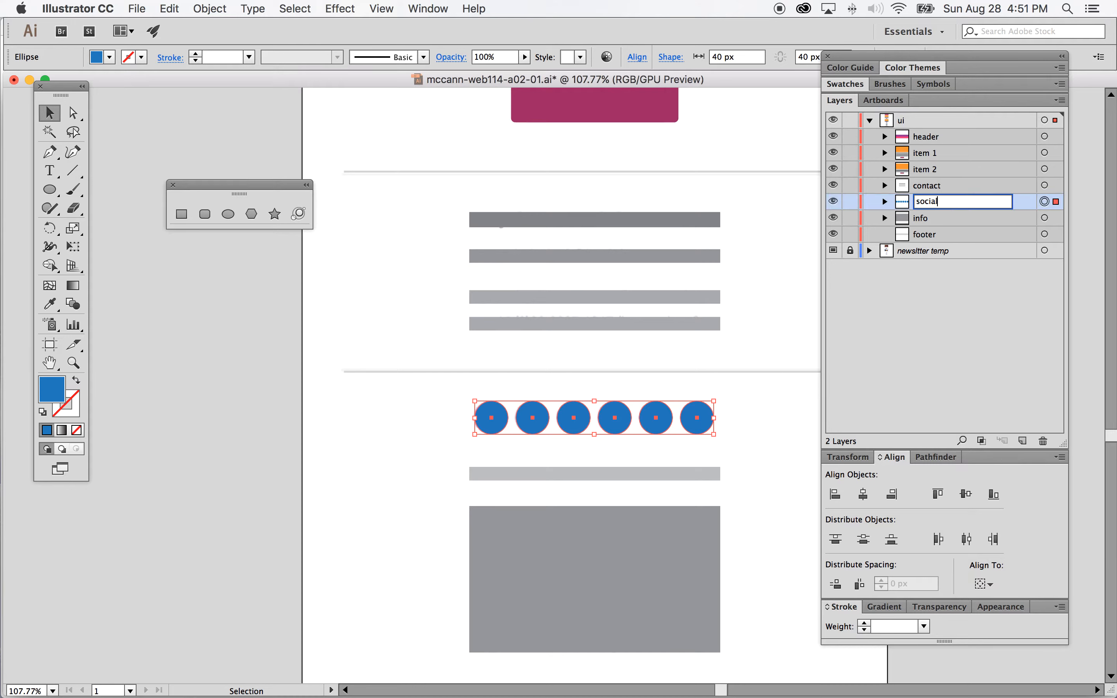
left_click(1040, 203)
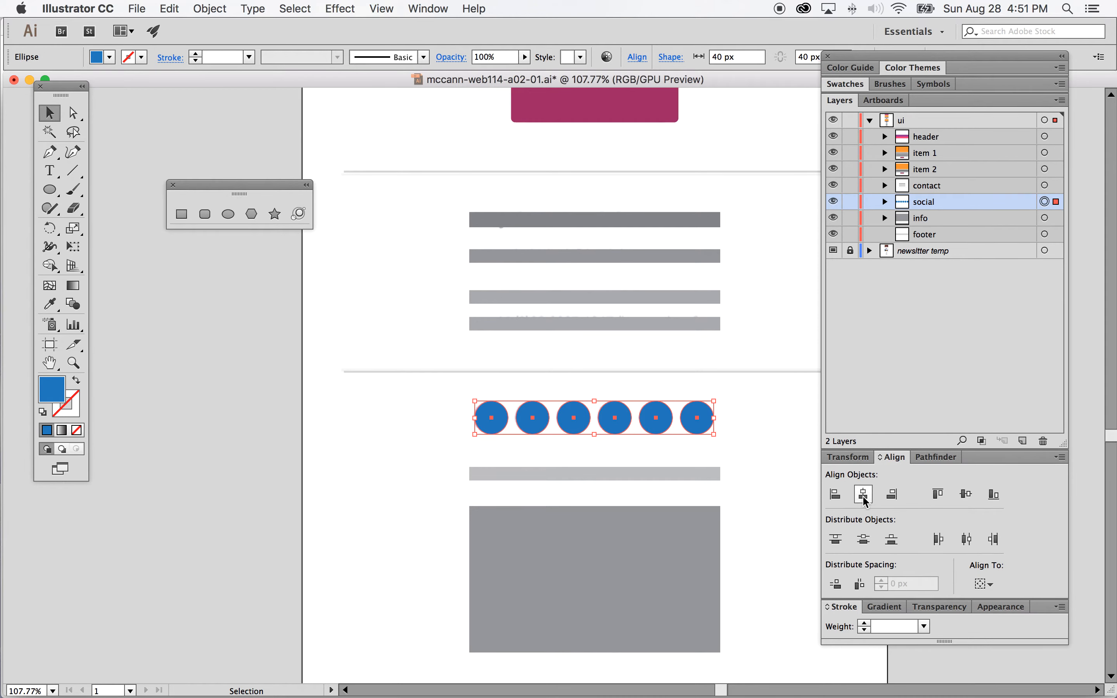
left_click(758, 447)
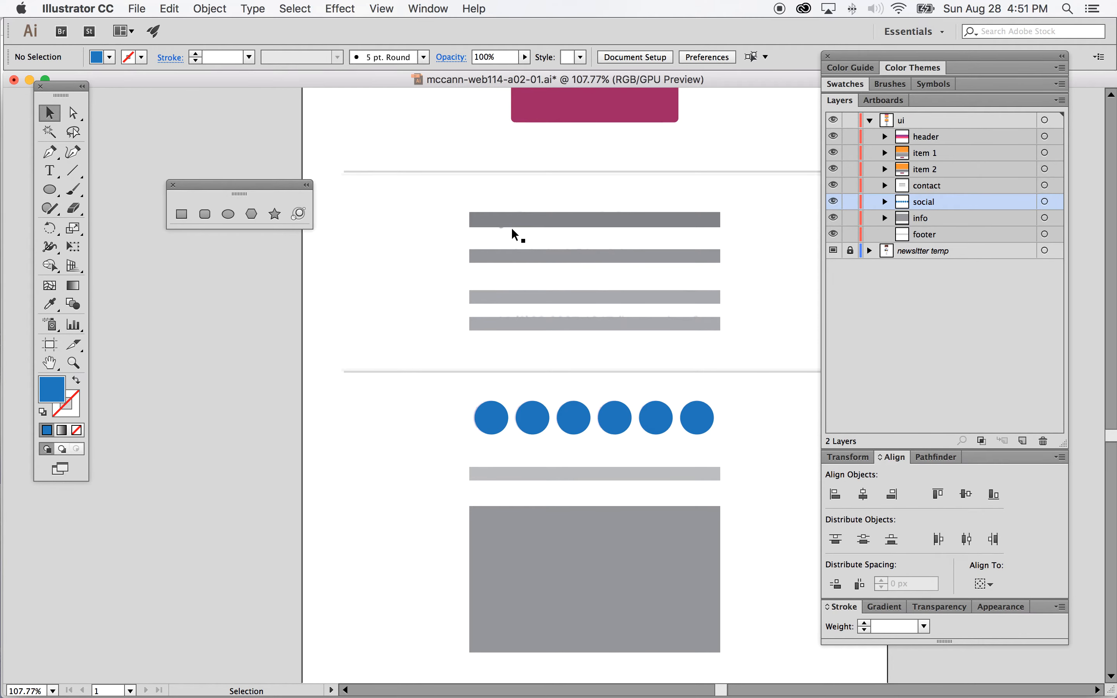
Hide the newsltter temp template layer and save the document.
left_click(385, 9)
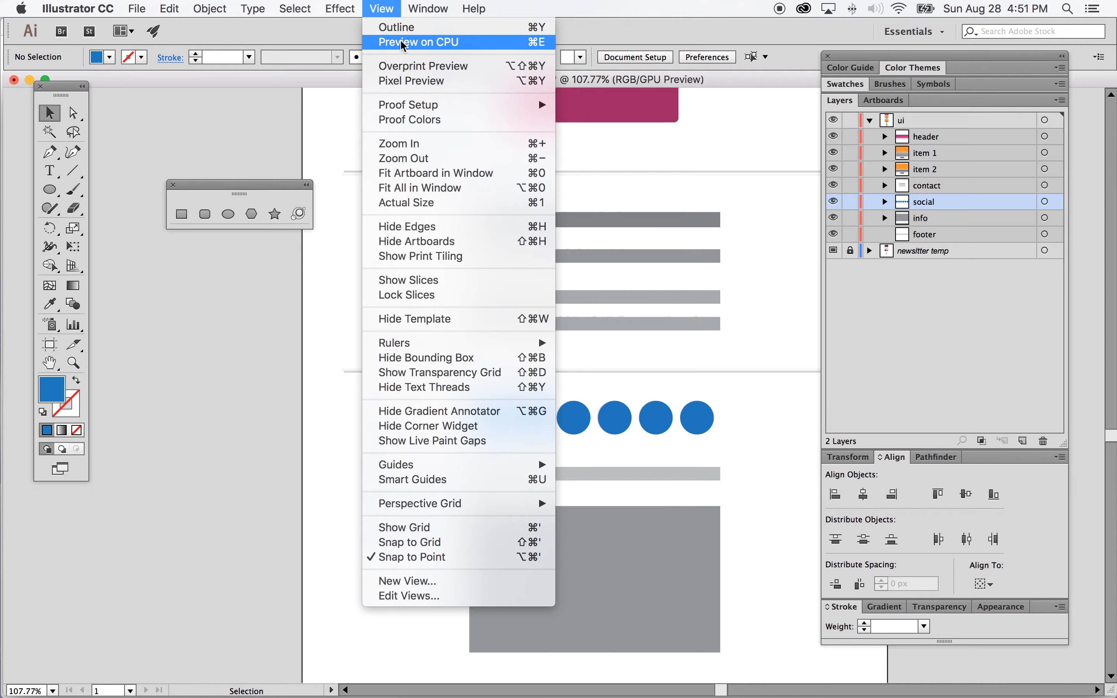
left_click(411, 158)
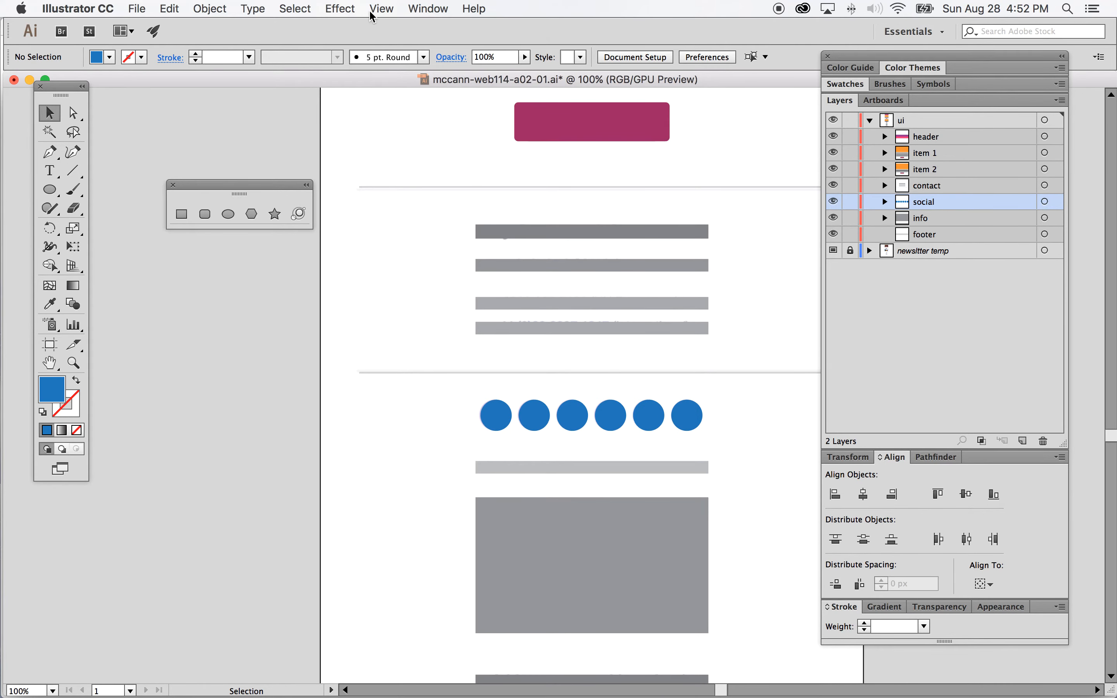
left_click(383, 7)
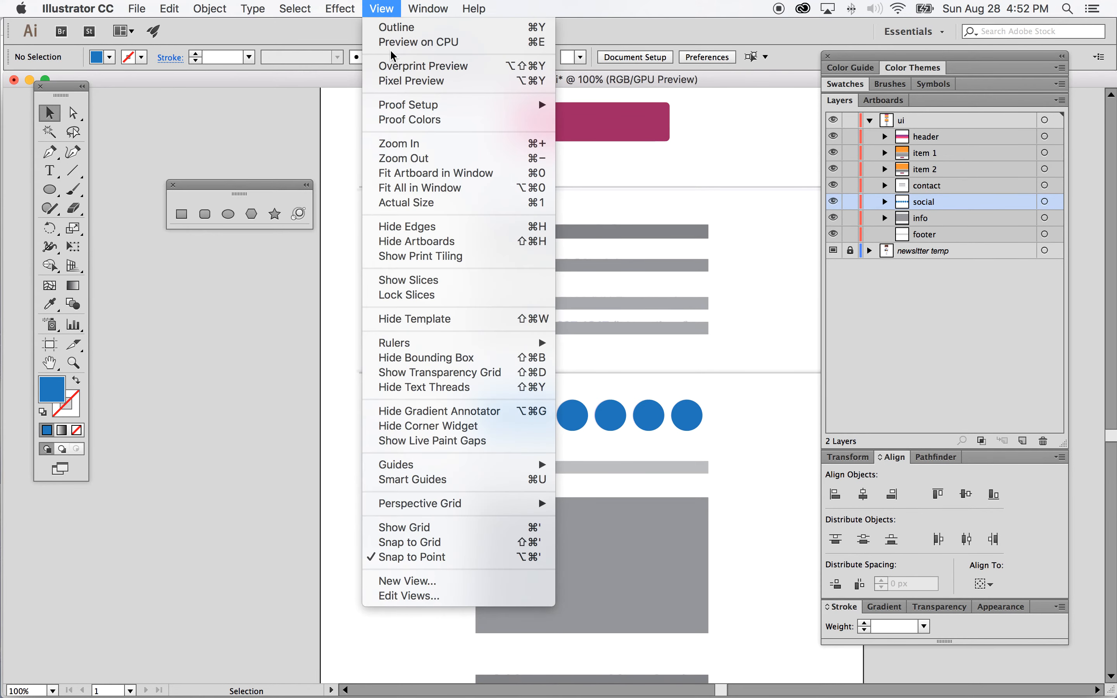
left_click(421, 189)
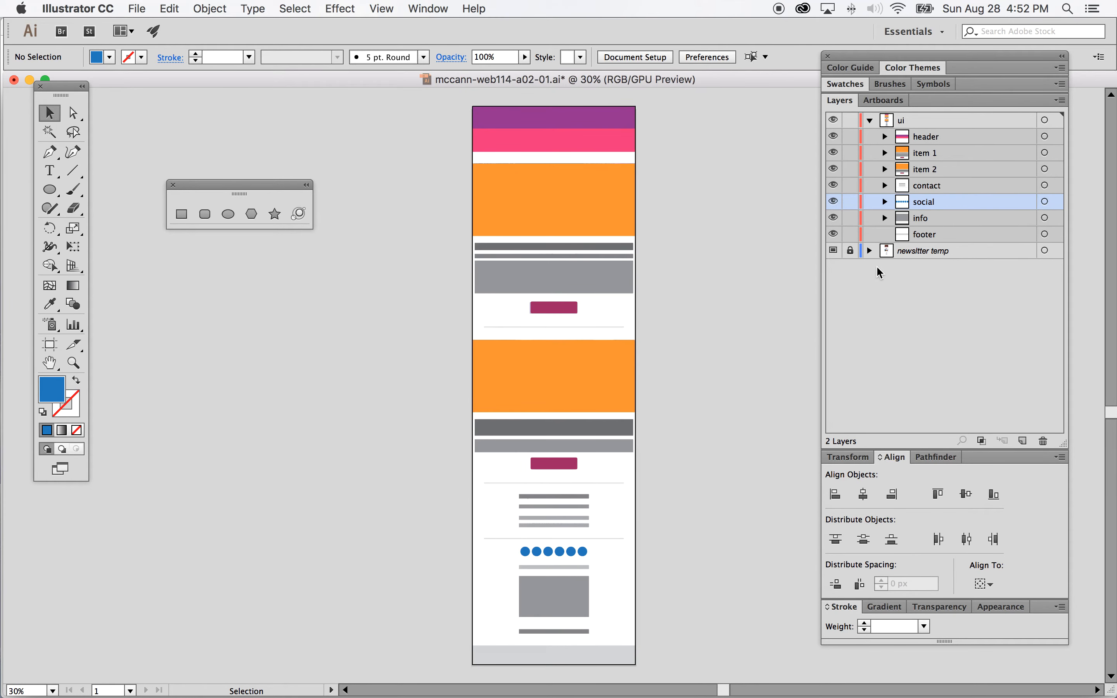
left_click(833, 252)
left_click(137, 9)
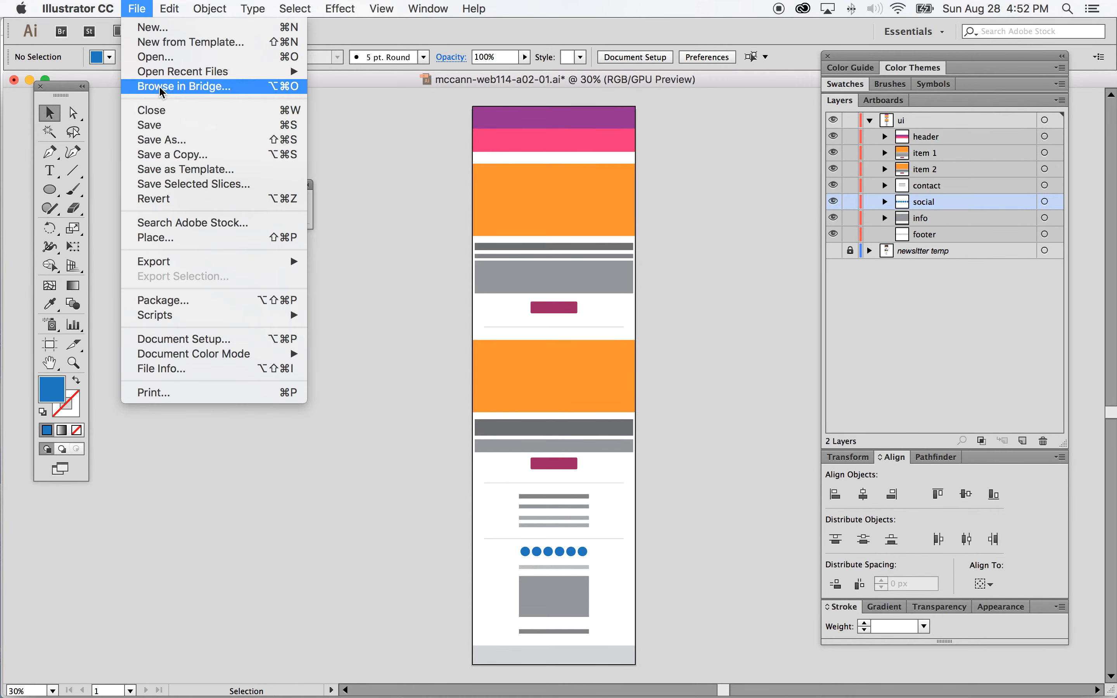
left_click(150, 129)
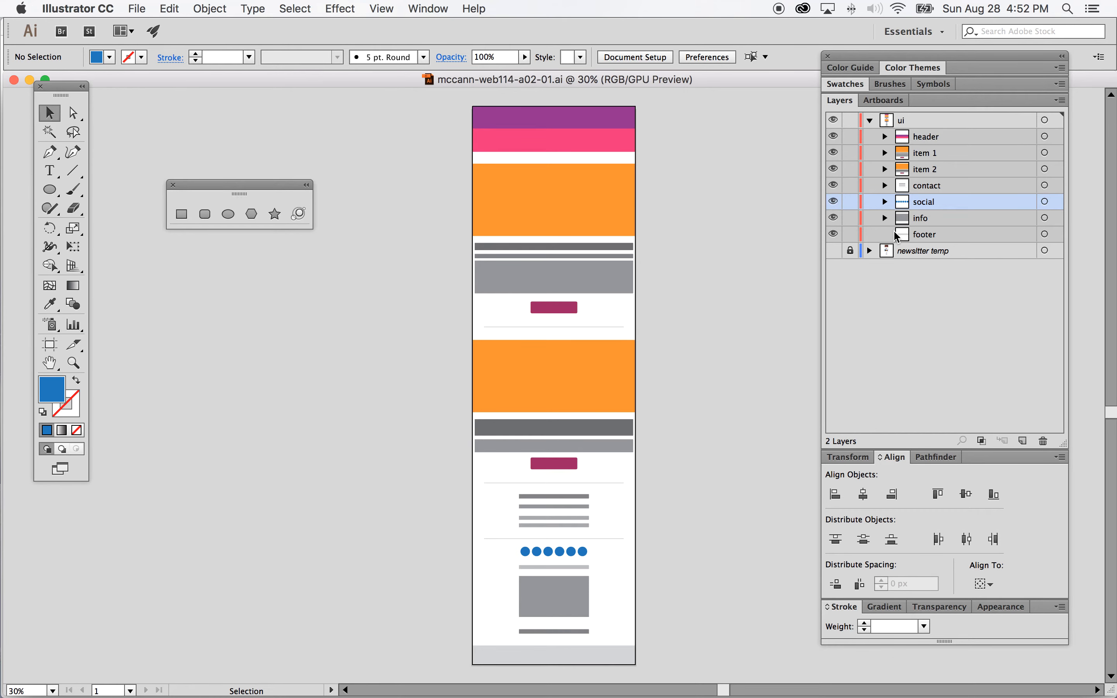
Export the layout with Save for Web as the JPEG mccann-web114-a02-01.jpg into the mccann-web114-a02 folder on the desktop.
left_click(137, 10)
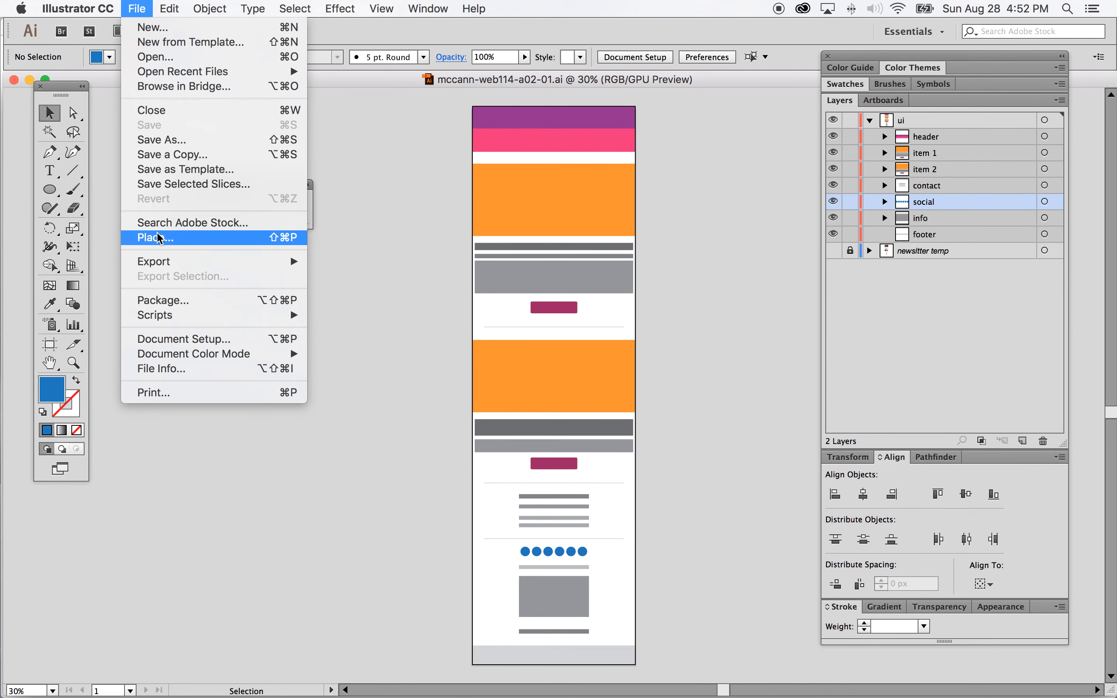
mouse_move(157, 262)
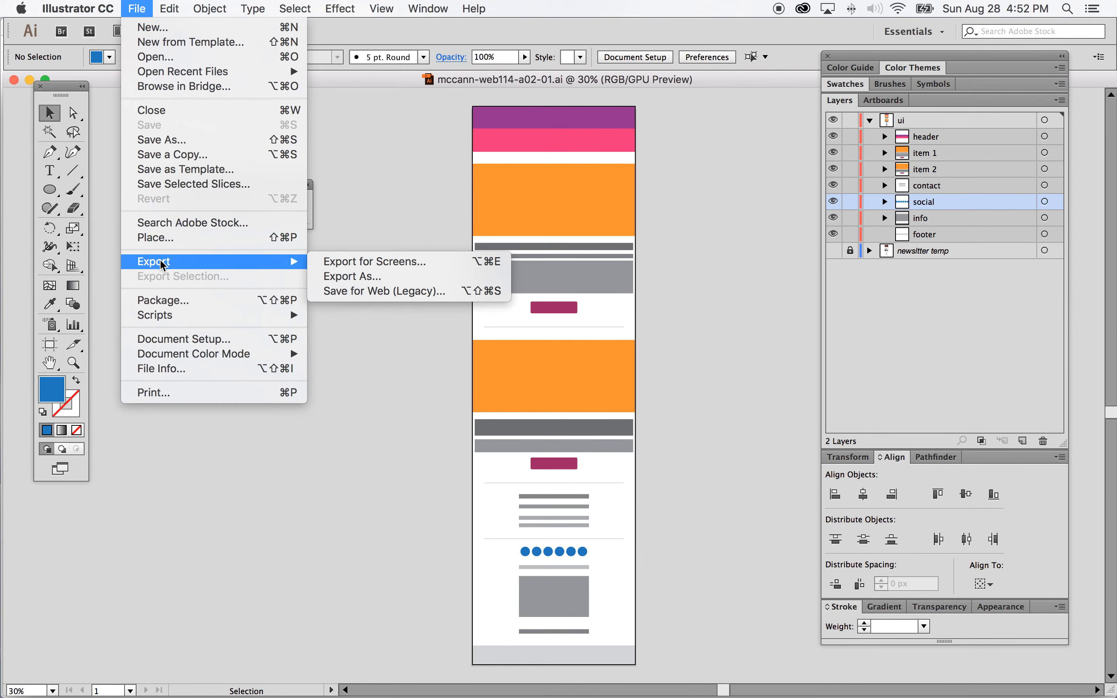
left_click(422, 296)
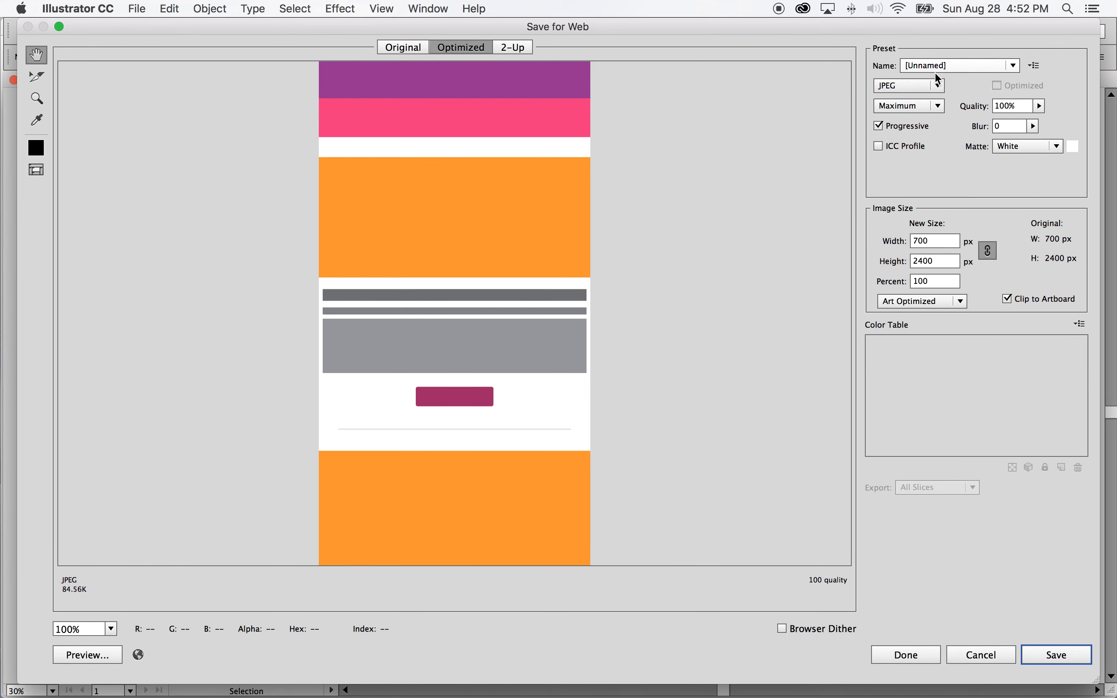
left_click(1070, 641)
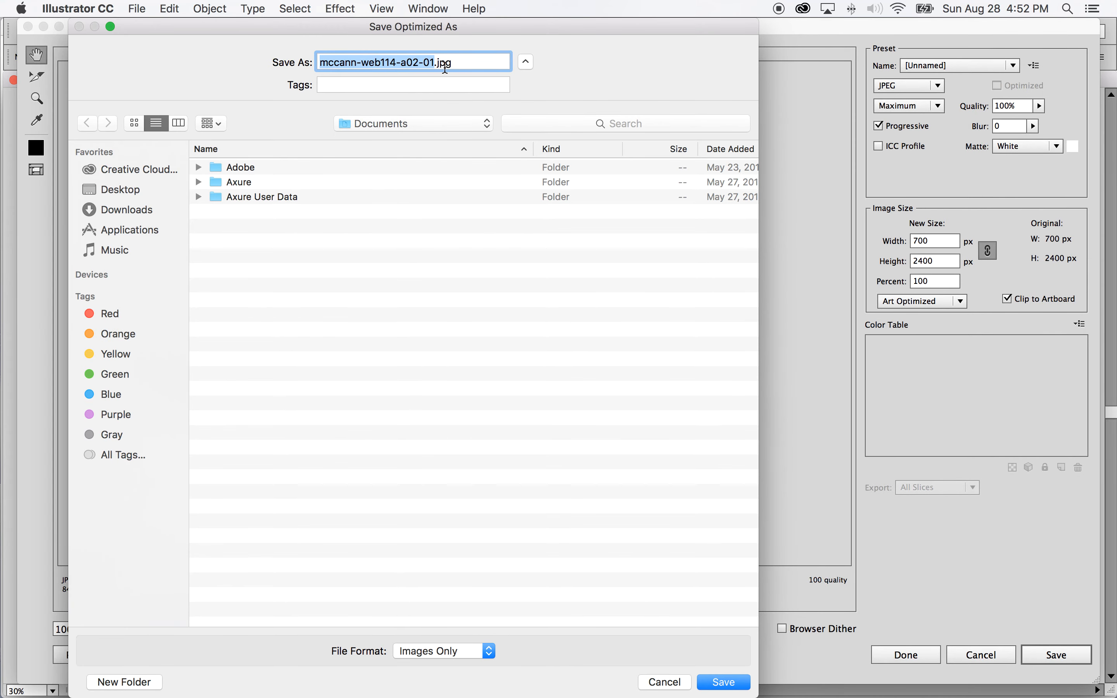
left_click(121, 189)
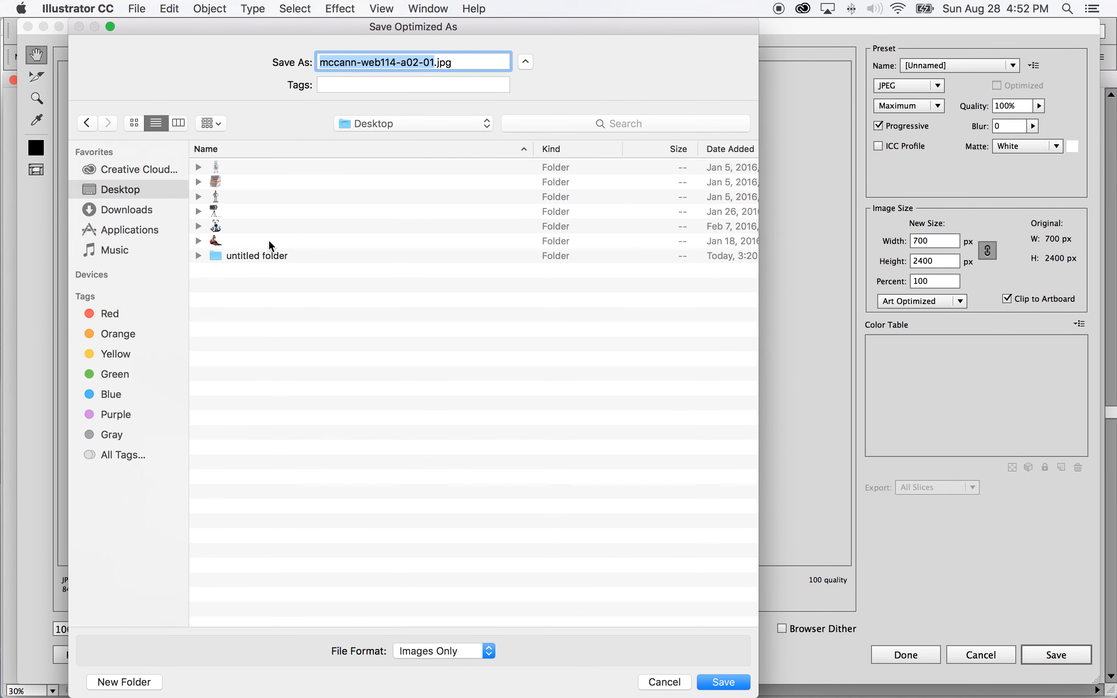
left_click(211, 182)
double_click(211, 181)
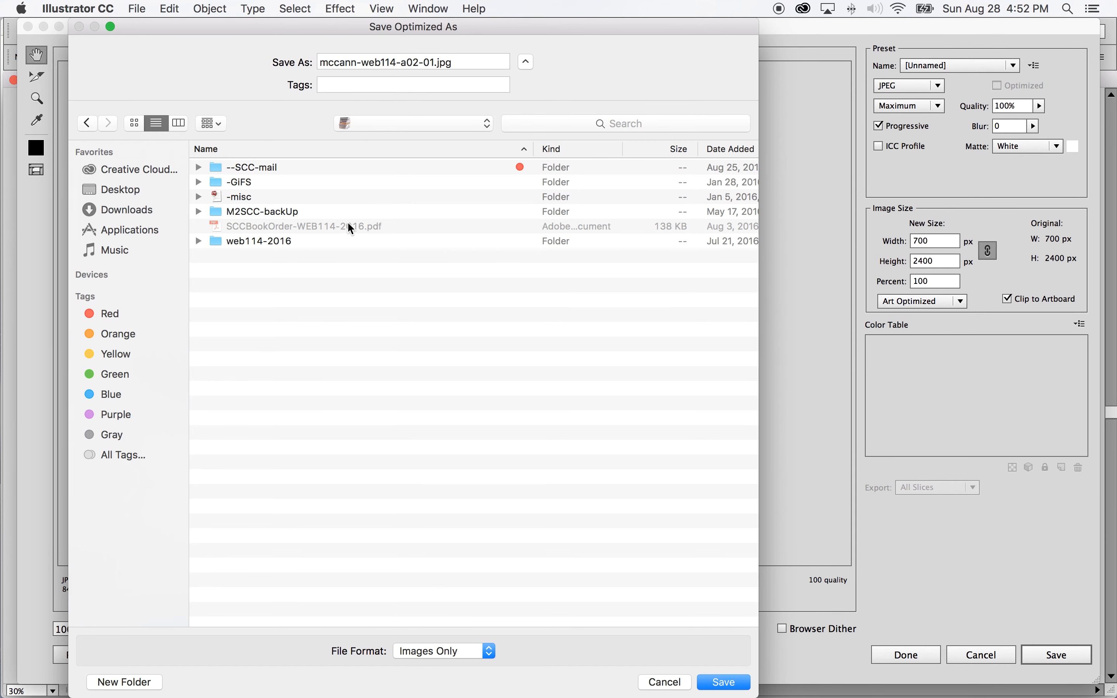
double_click(262, 239)
double_click(296, 226)
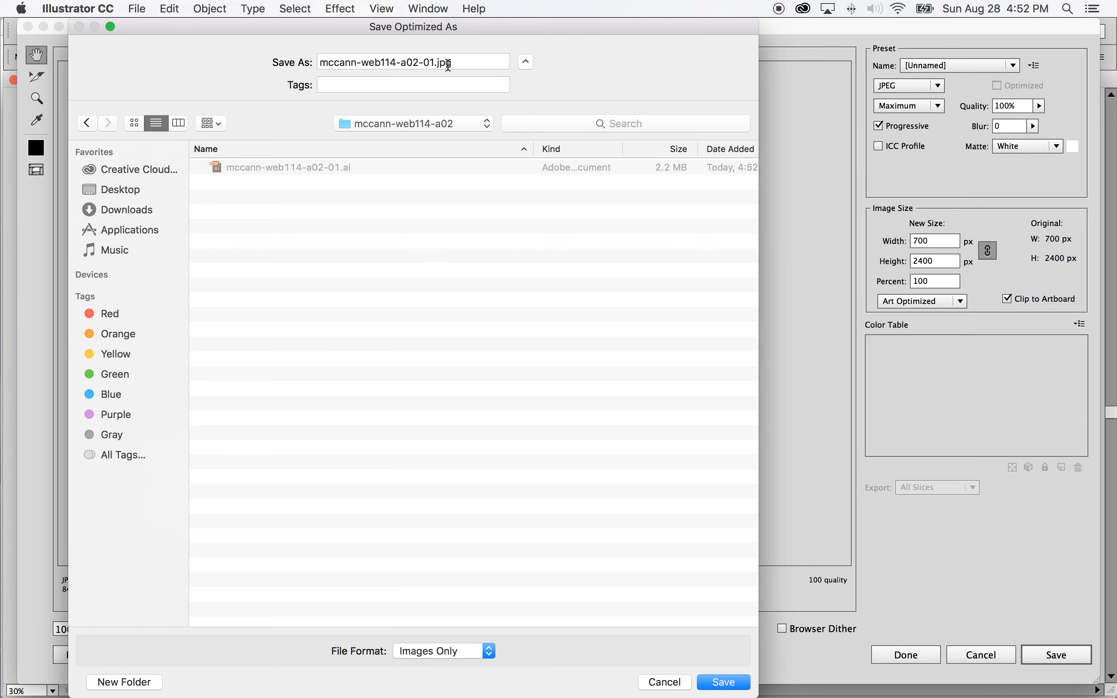
left_click(724, 682)
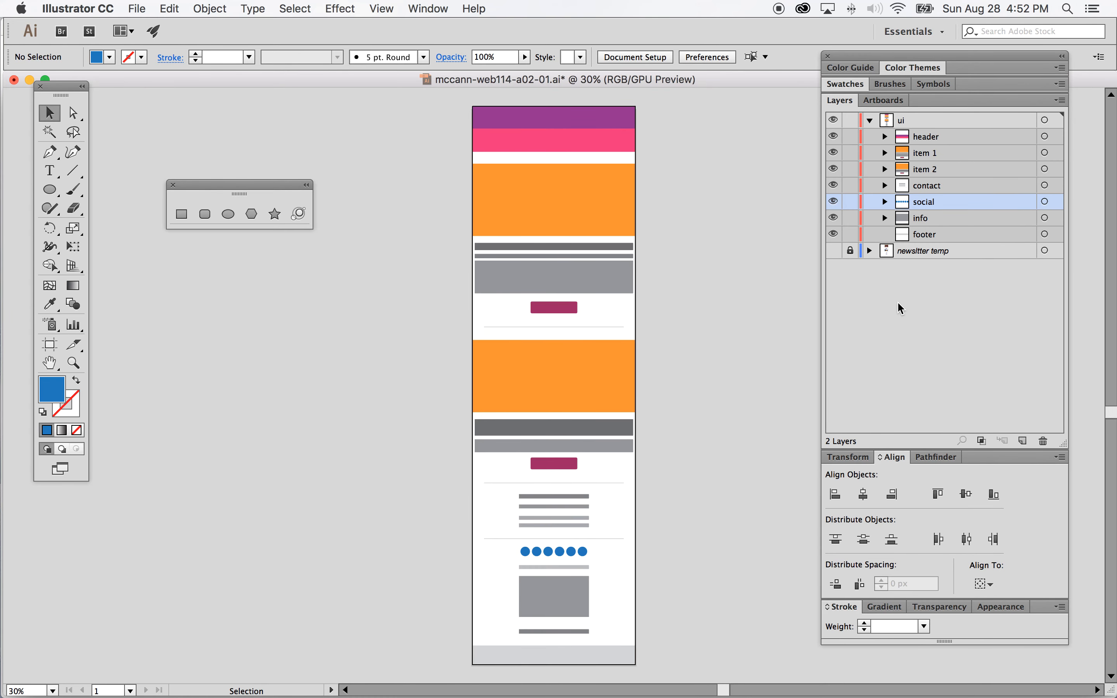
Expand the info, social, contact, item 2, item 1 and header groups to list their contents.
left_click(885, 218)
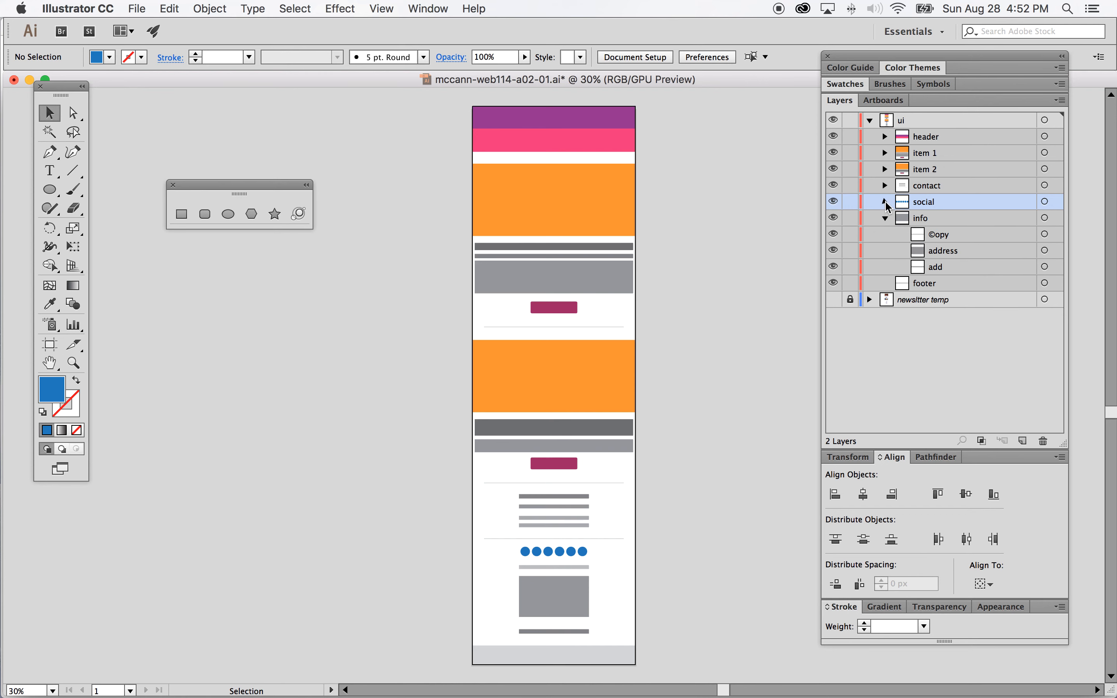
left_click(885, 202)
left_click(885, 185)
left_click(885, 169)
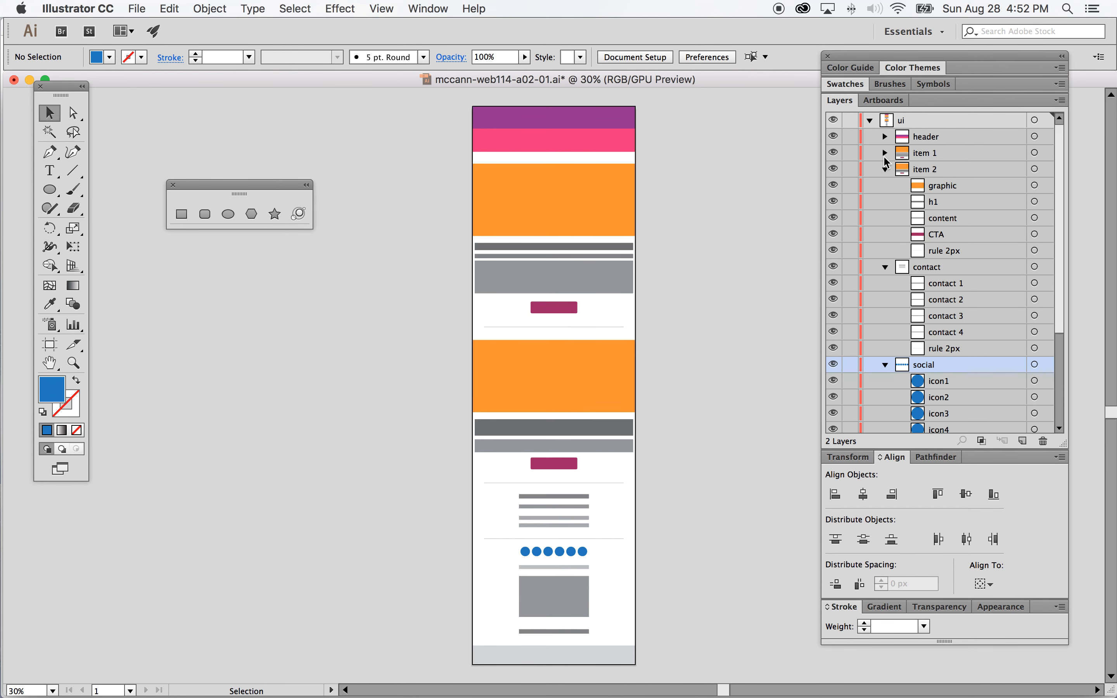
left_click(884, 153)
left_click(885, 136)
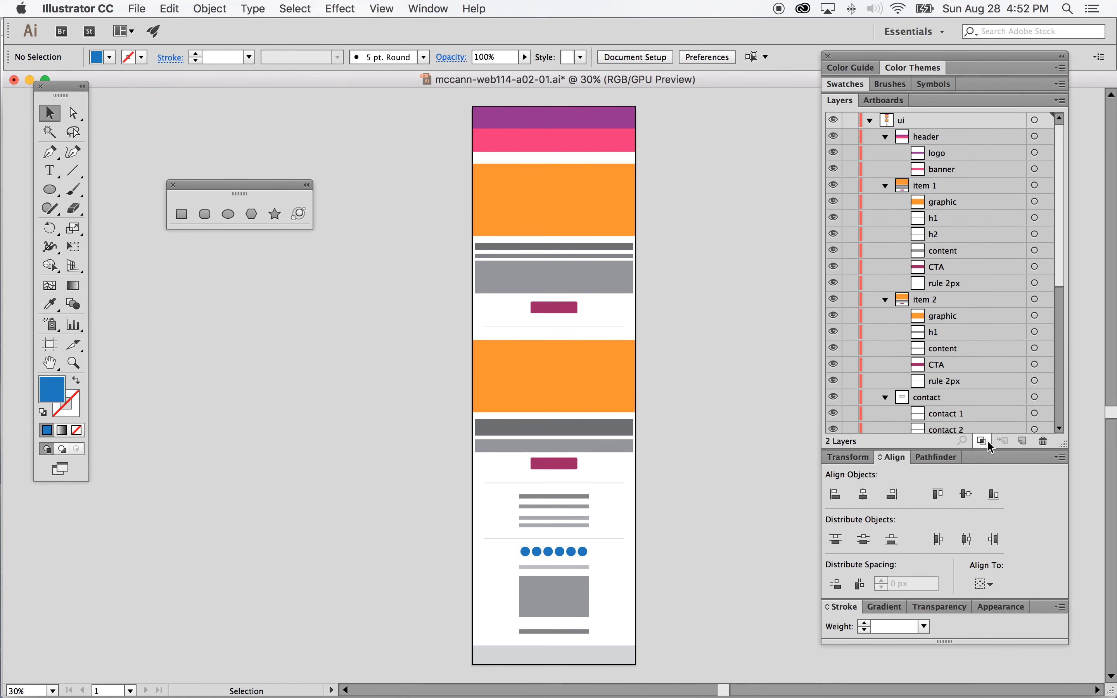
Collapse the alignment options, enlarge the layer list, and examine the full structure from header down to the template layer.
left_click(891, 457)
left_click(885, 454)
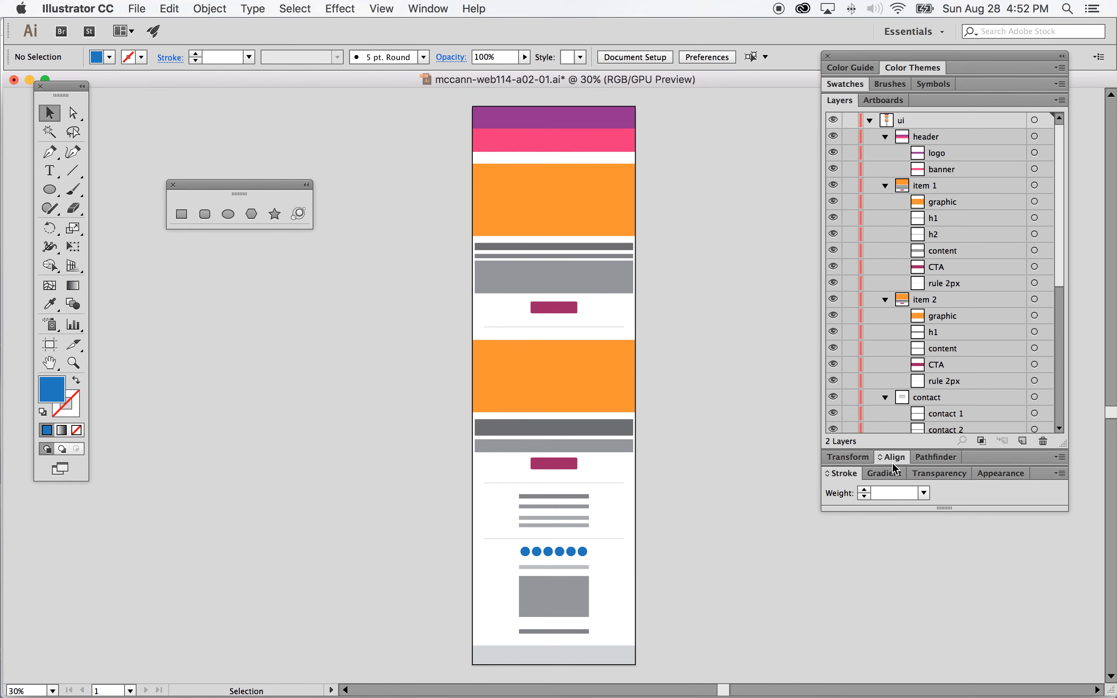
left_click_drag(1061, 443, 1077, 688)
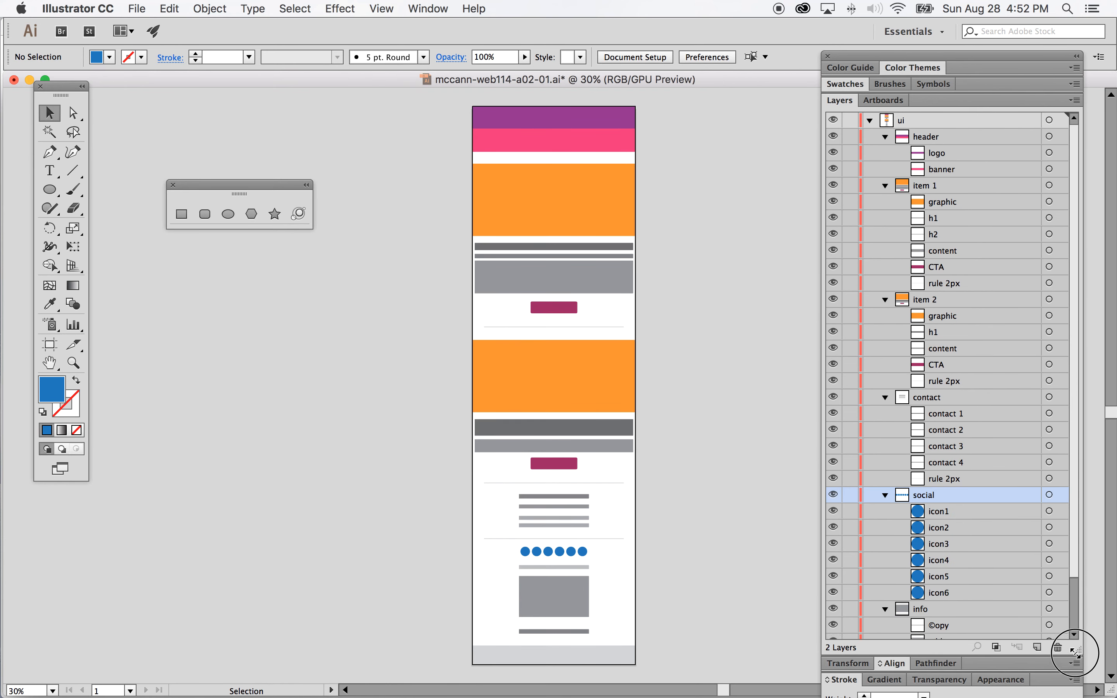
scroll(1039, 512, "down", 3)
scroll(1039, 512, "up", 3)
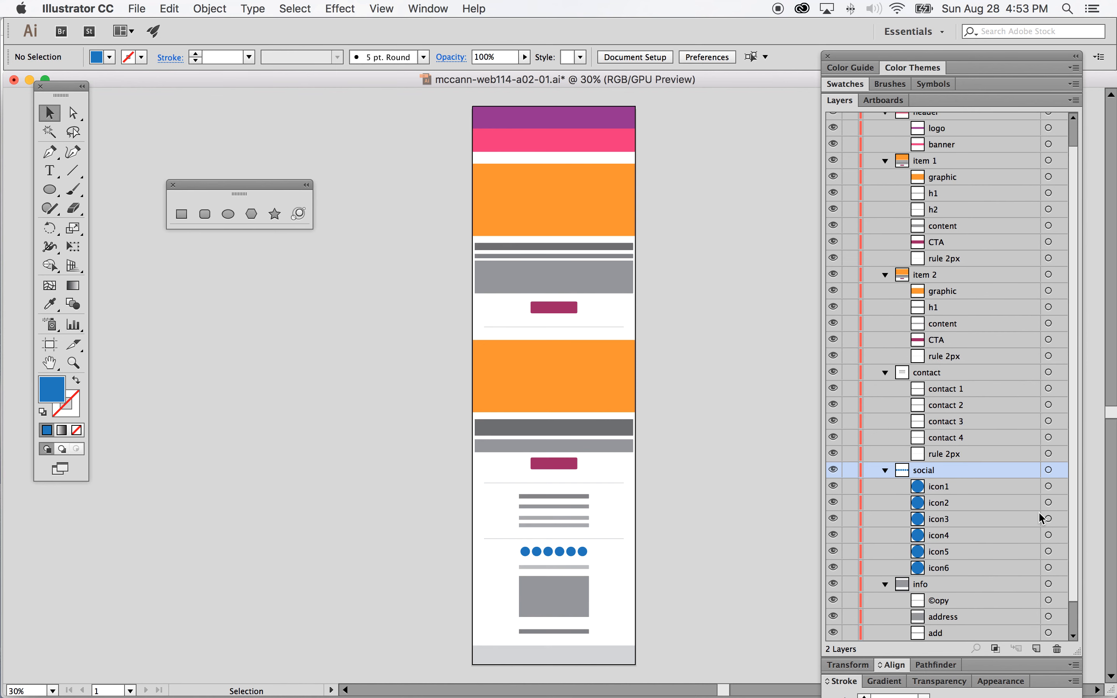
scroll(1041, 517, "down", 3)
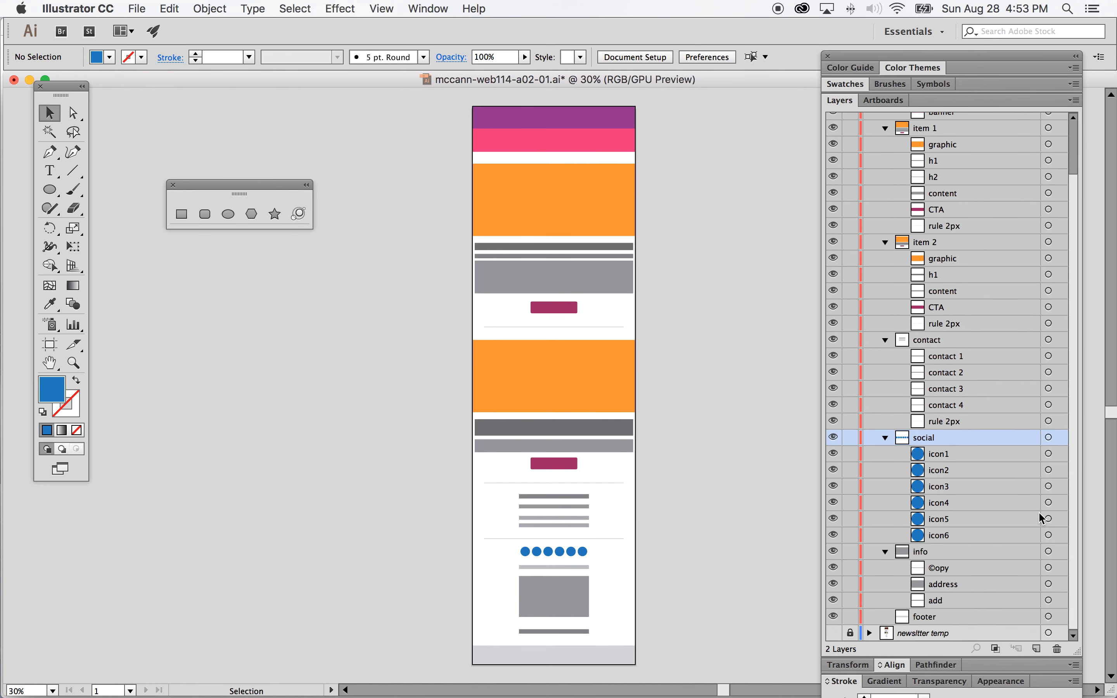
Collapse the social group in the layer list and save the document.
left_click(884, 438)
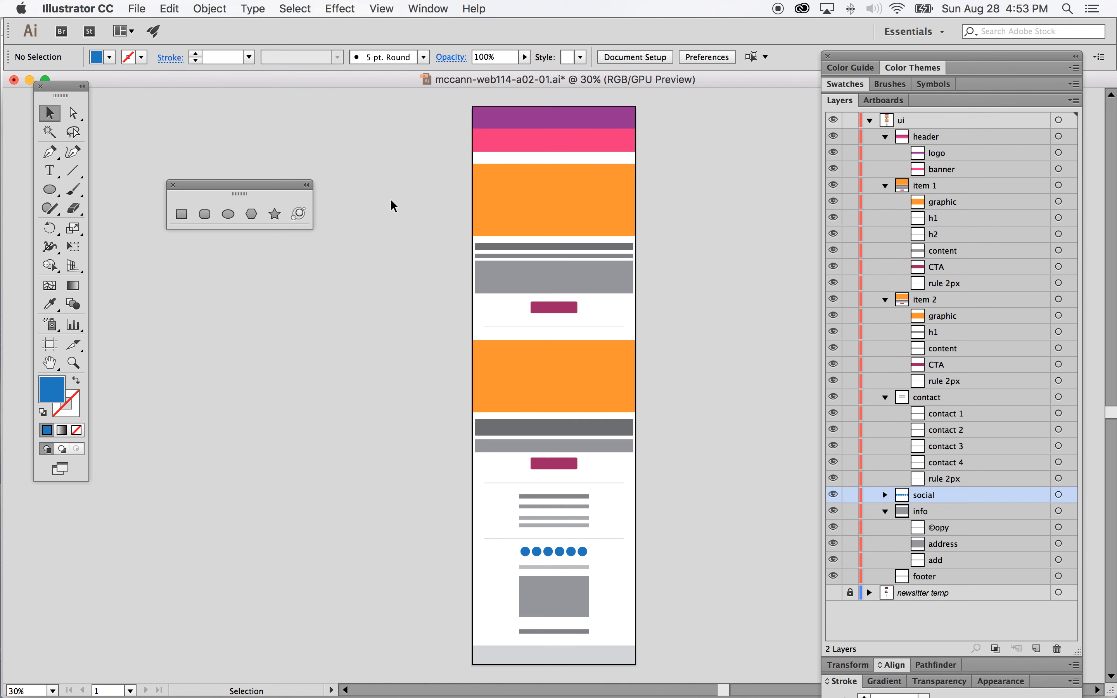
left_click(135, 8)
left_click(142, 123)
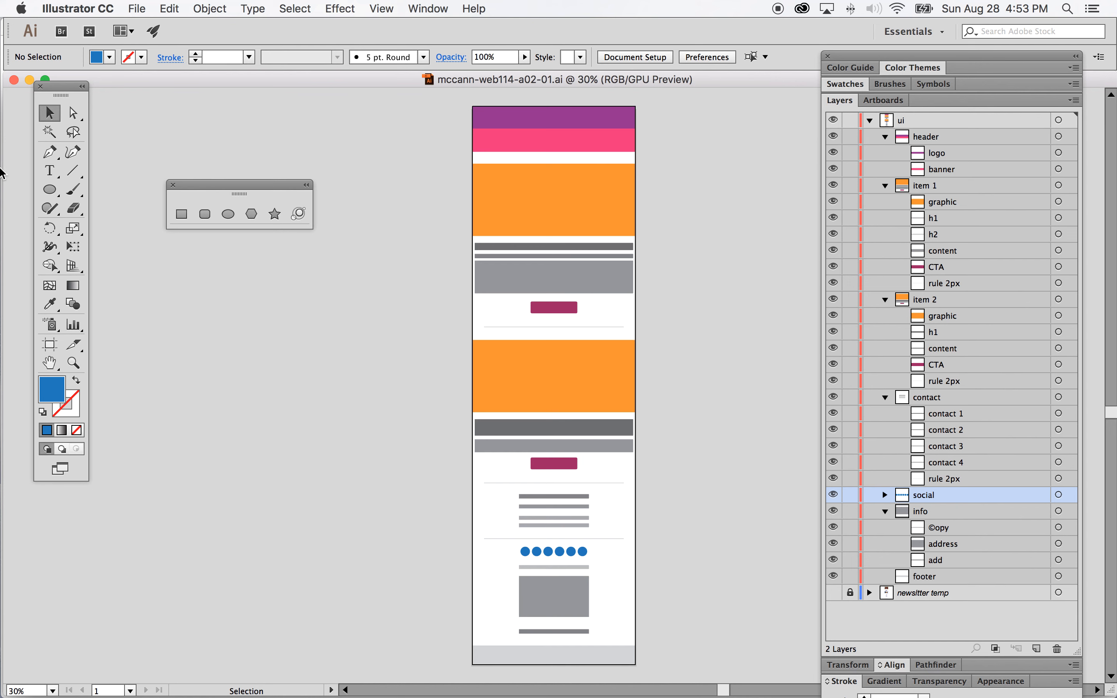
mouse_move(2, 175)
right_click(18, 449)
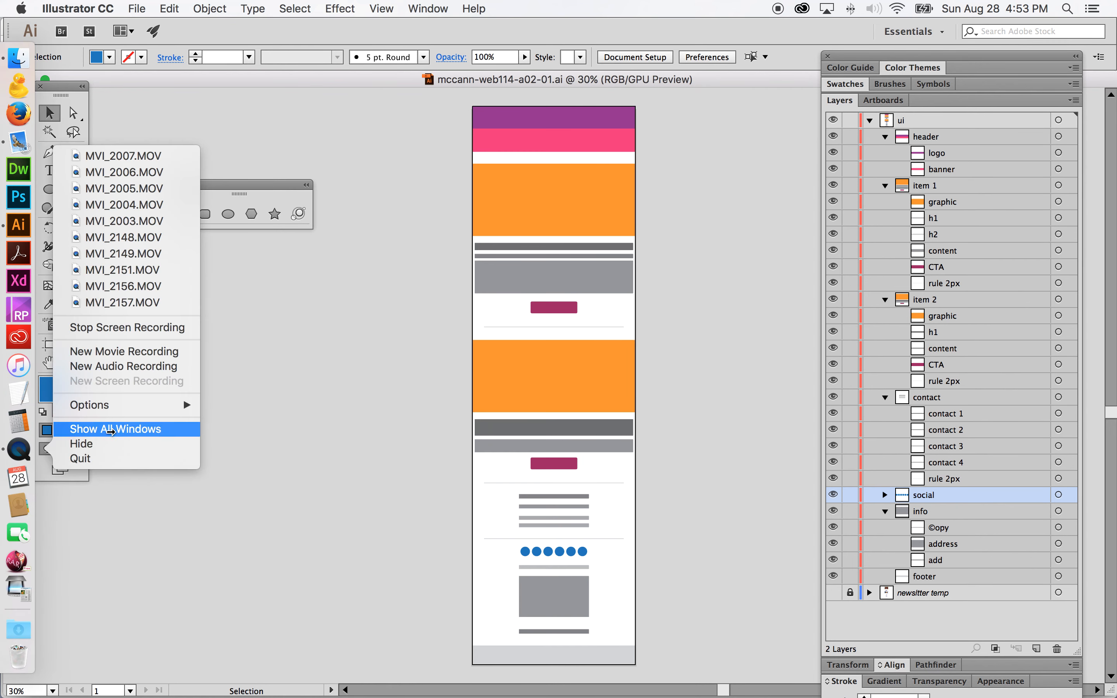